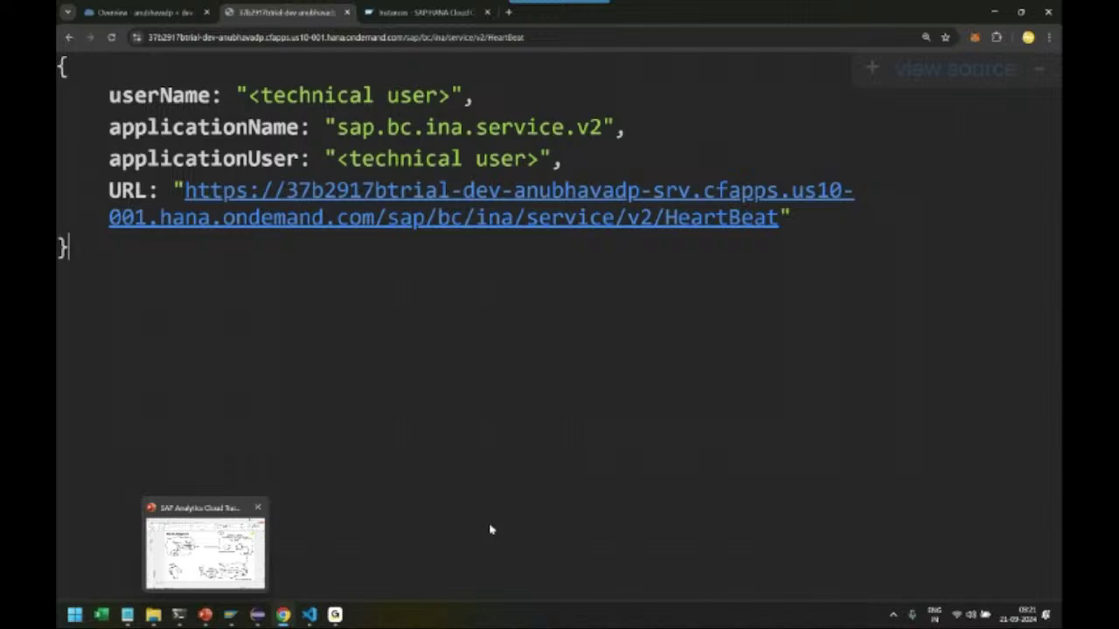
# Bring the training deck's Block Diagram slide in PowerPoint to the front
pyautogui.click(203, 616)
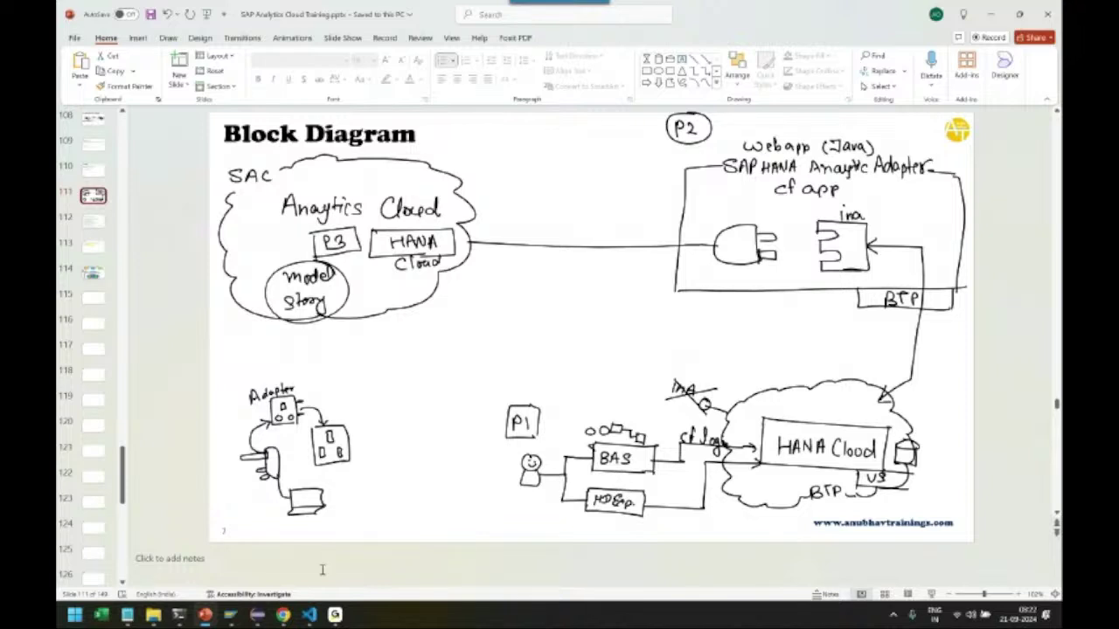
# Open salescube.hdbcalculationview from anubhavapp > db > src in Business Application Studio and enlarge the editor
pyautogui.moveTo(284, 617)
pyautogui.click(494, 547)
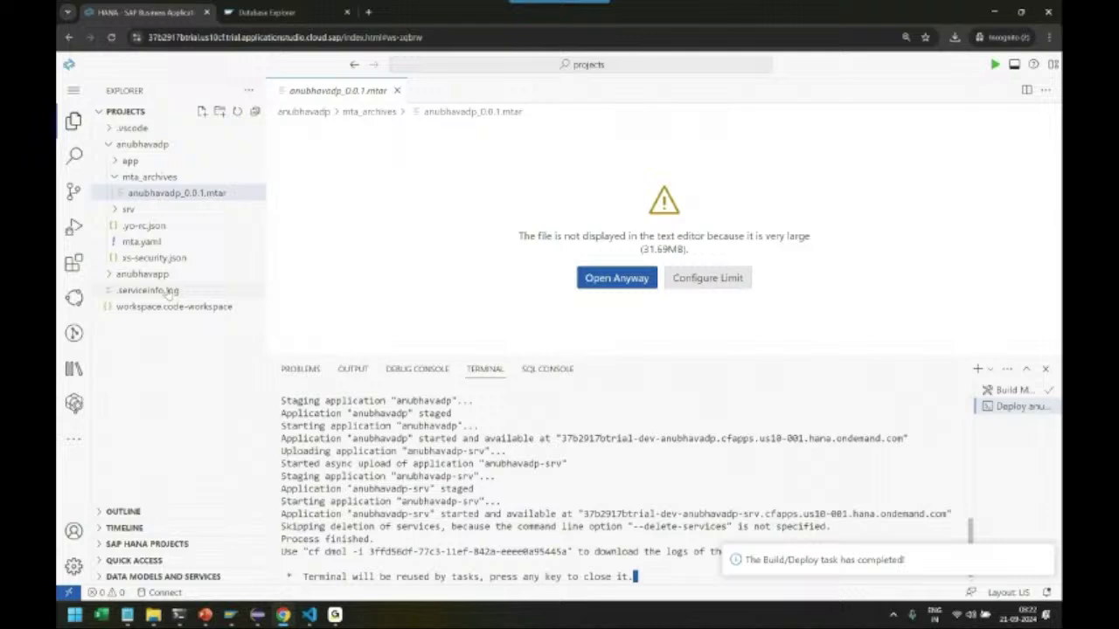
pyautogui.click(110, 145)
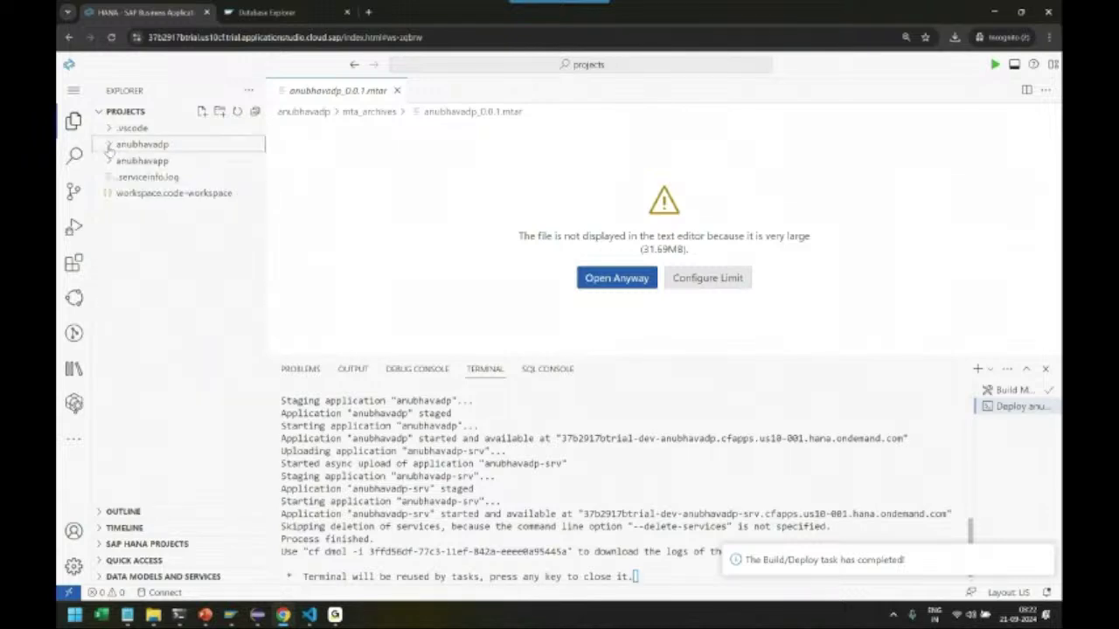
pyautogui.click(110, 160)
pyautogui.click(117, 176)
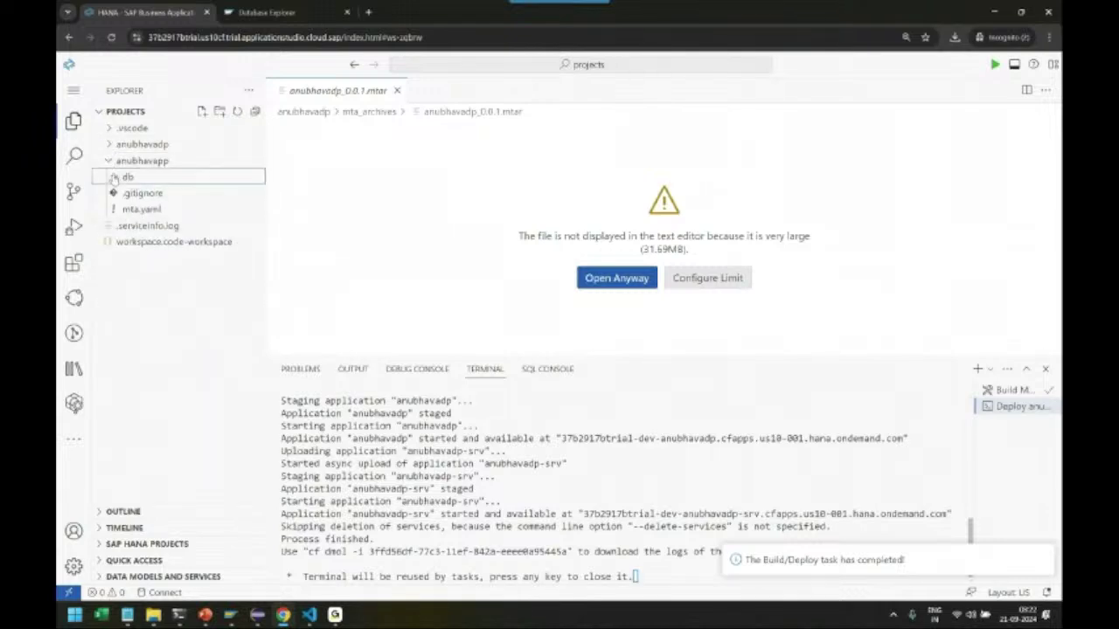
pyautogui.click(125, 210)
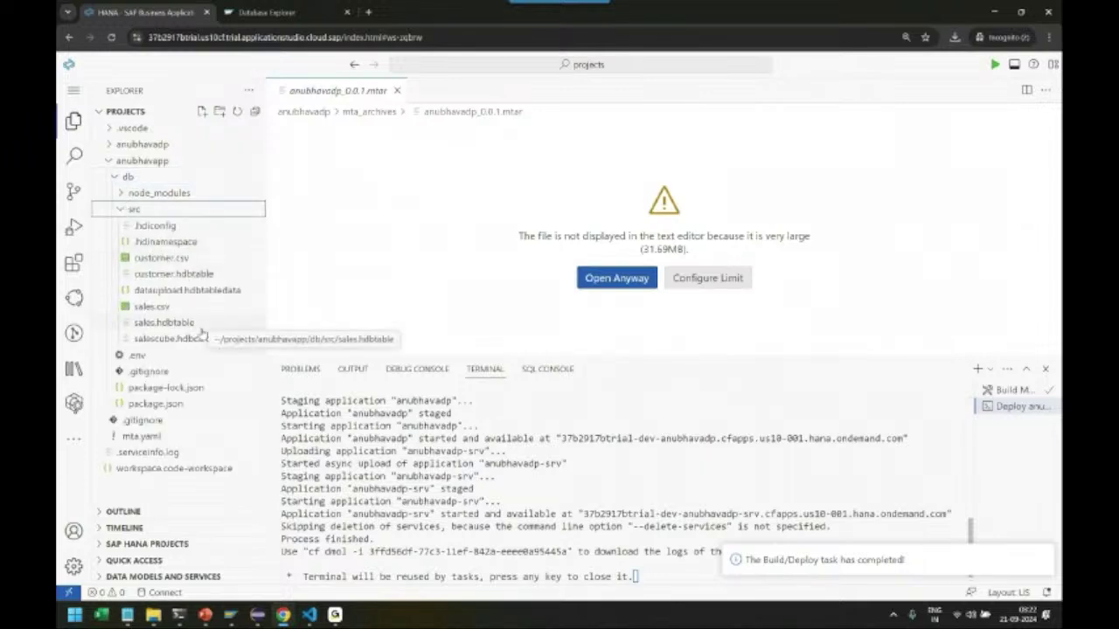
pyautogui.click(206, 339)
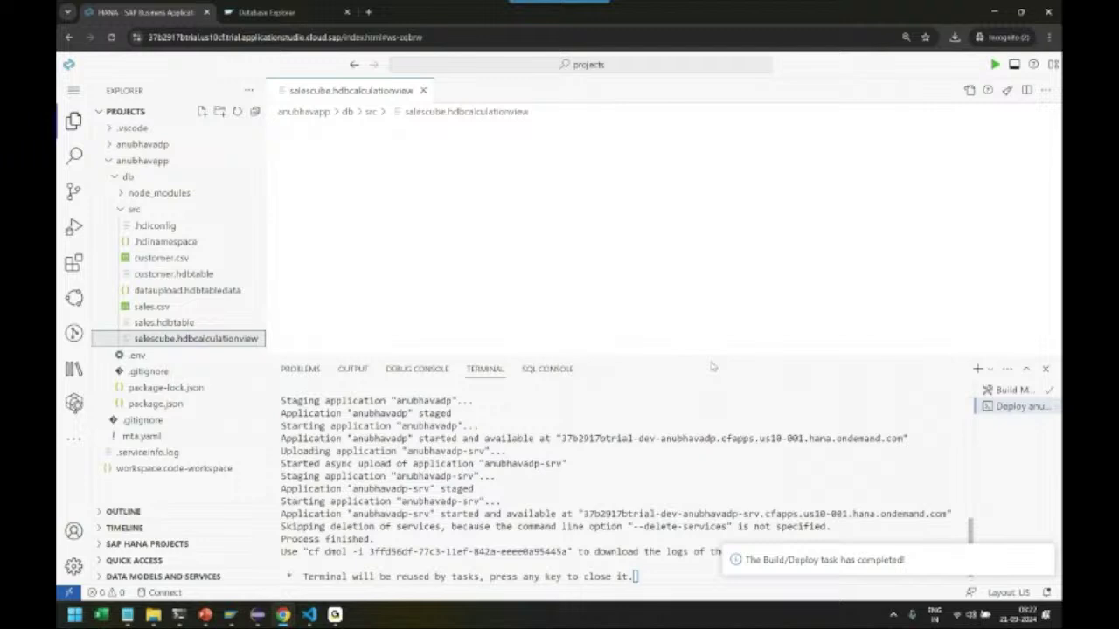
pyautogui.moveTo(713, 359); pyautogui.dragTo(684, 470)
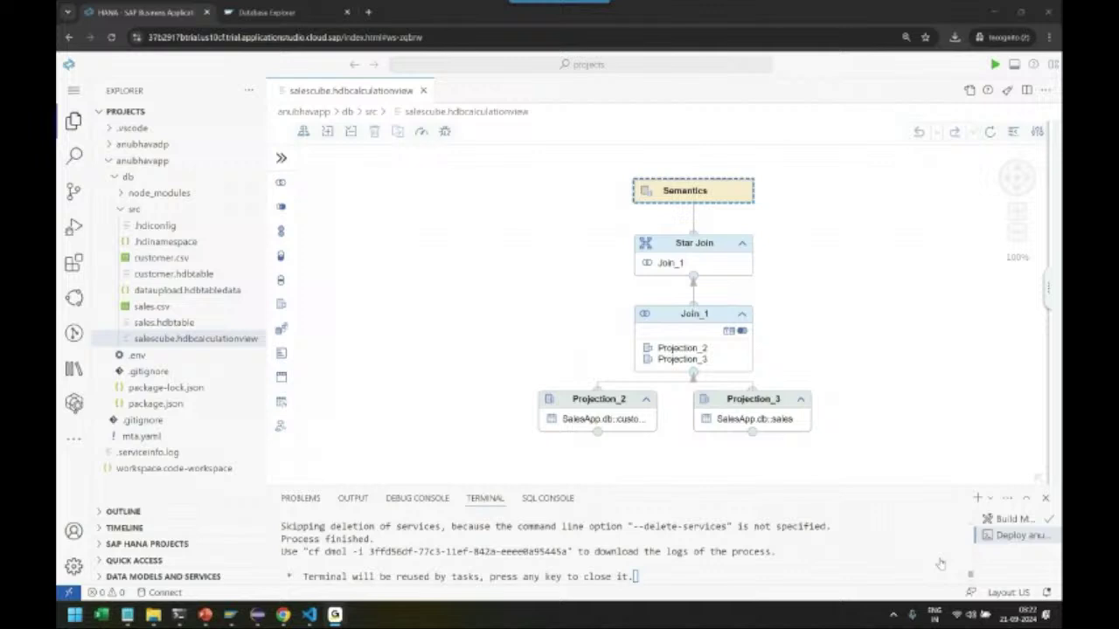
# Close the calculation view and open the salescube column view definition in Database Explorer
pyautogui.click(423, 90)
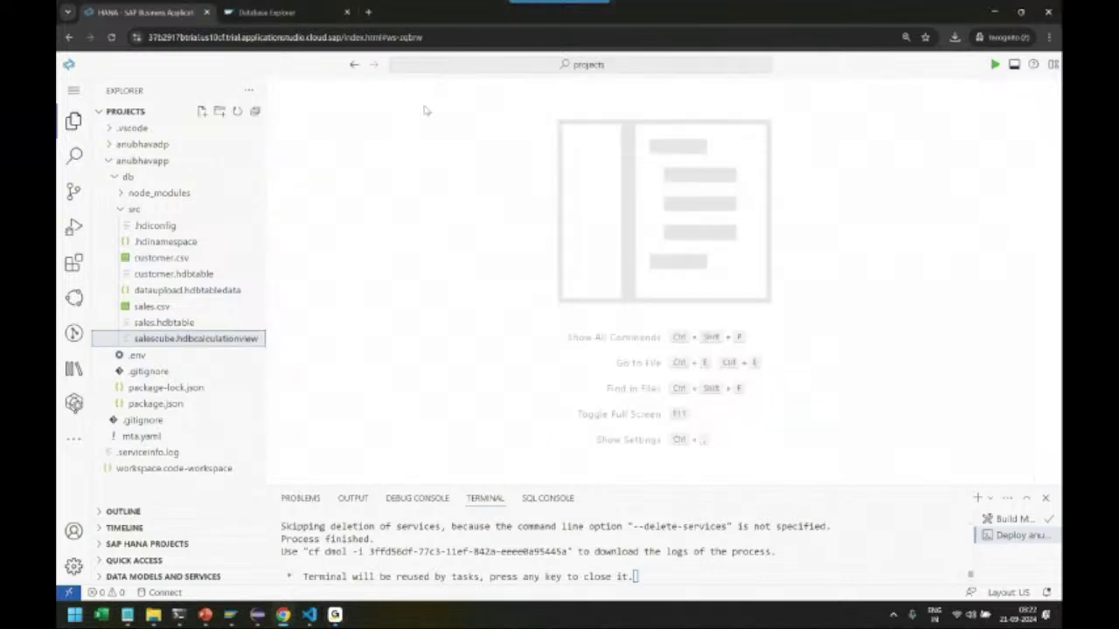
pyautogui.click(272, 10)
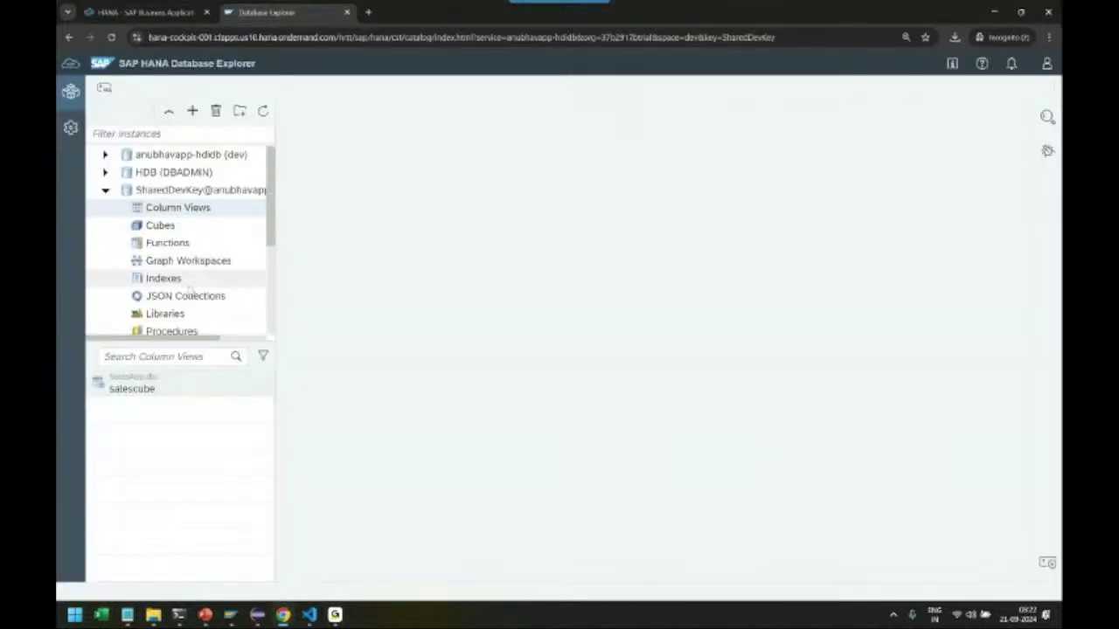
pyautogui.rightClick(162, 388)
pyautogui.click(188, 393)
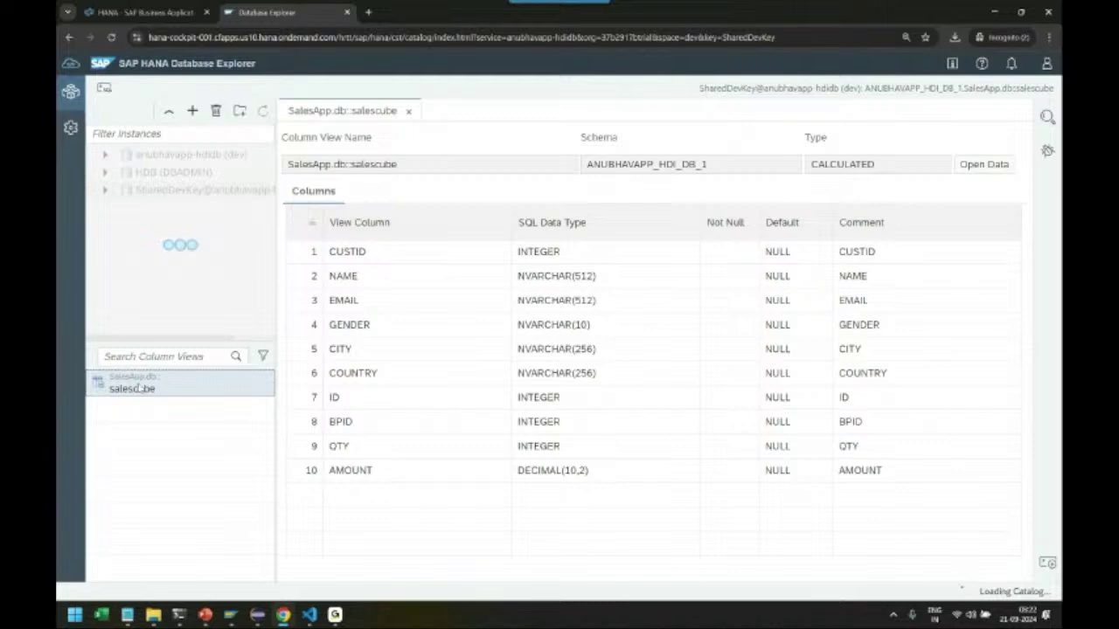
# Display salescube's 38 raw data rows, then minimize the browser
pyautogui.rightClick(140, 387)
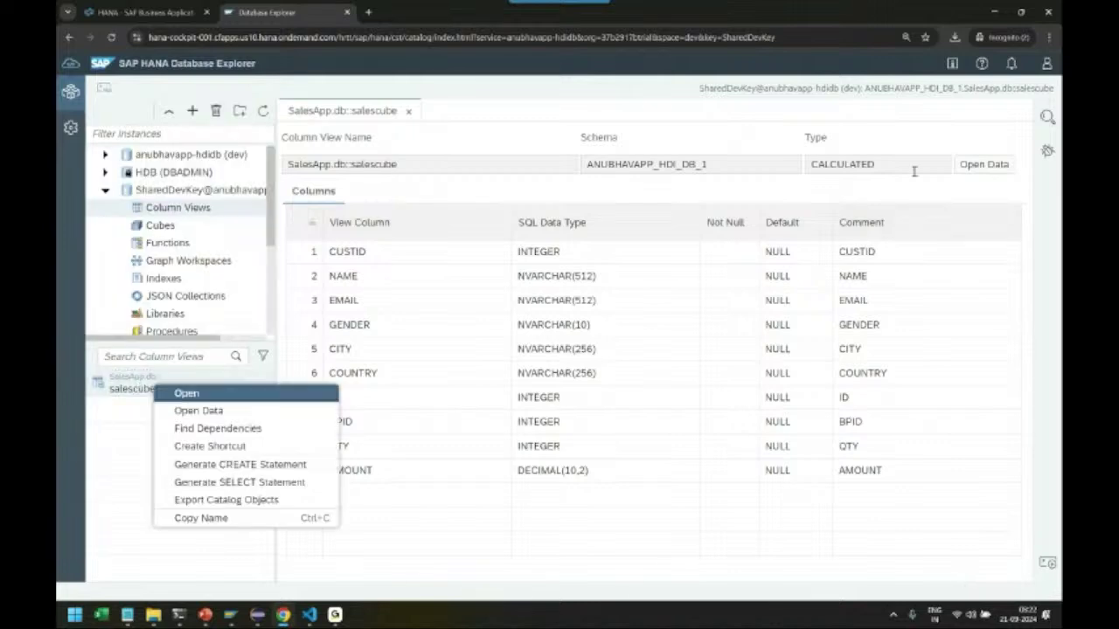
pyautogui.click(984, 163)
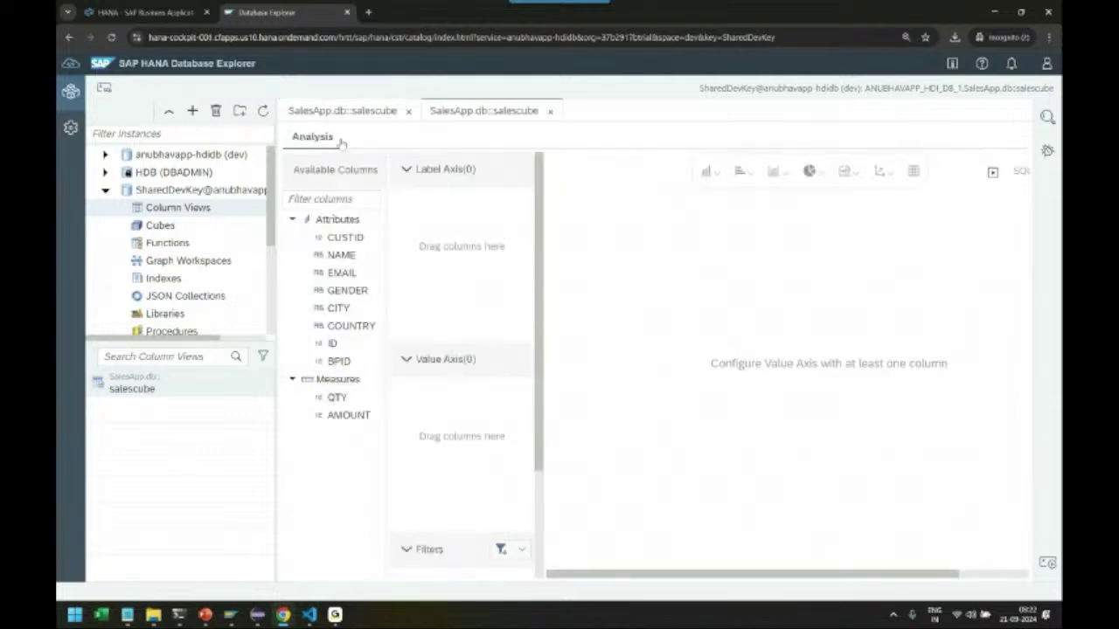
pyautogui.click(370, 137)
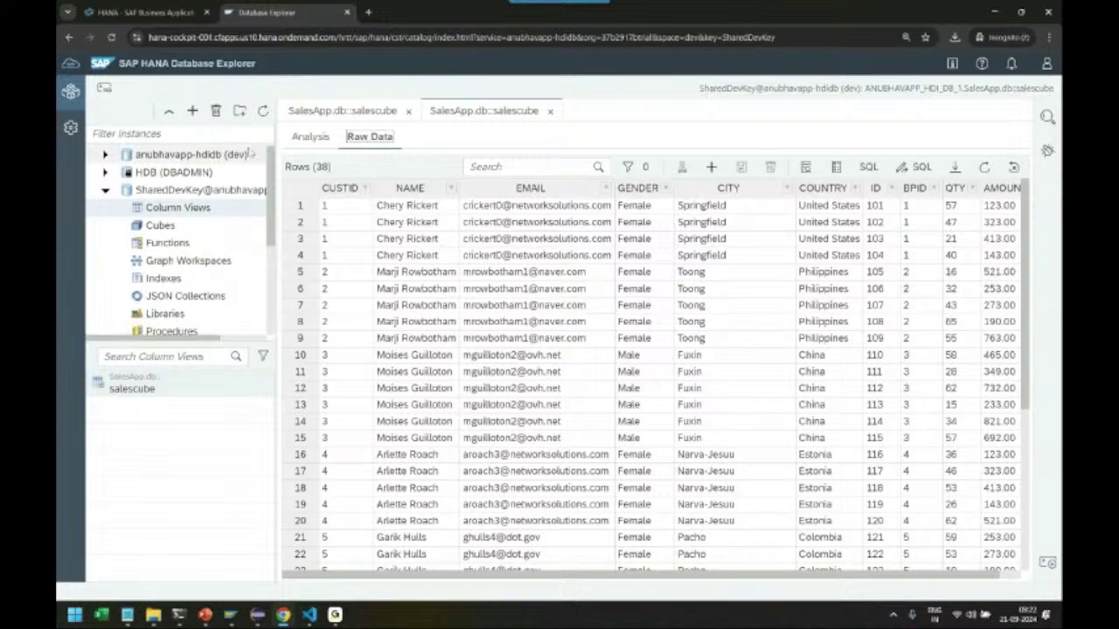
pyautogui.click(994, 12)
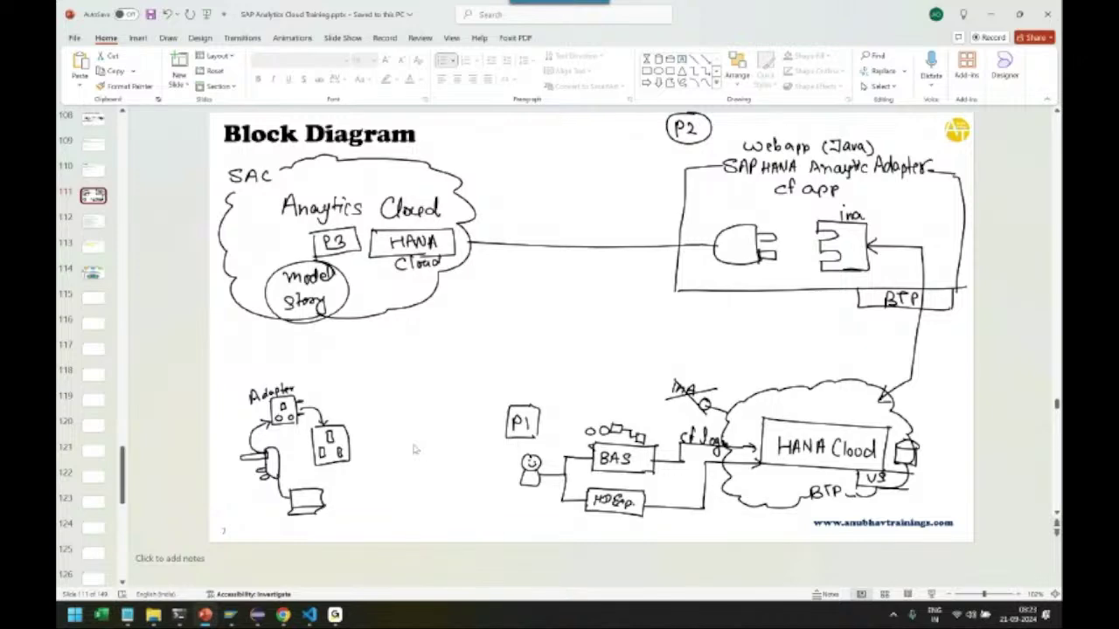
# Bring the Chrome window with the anubhavadp-srv HeartBeat JSON response to the front
pyautogui.moveTo(282, 616)
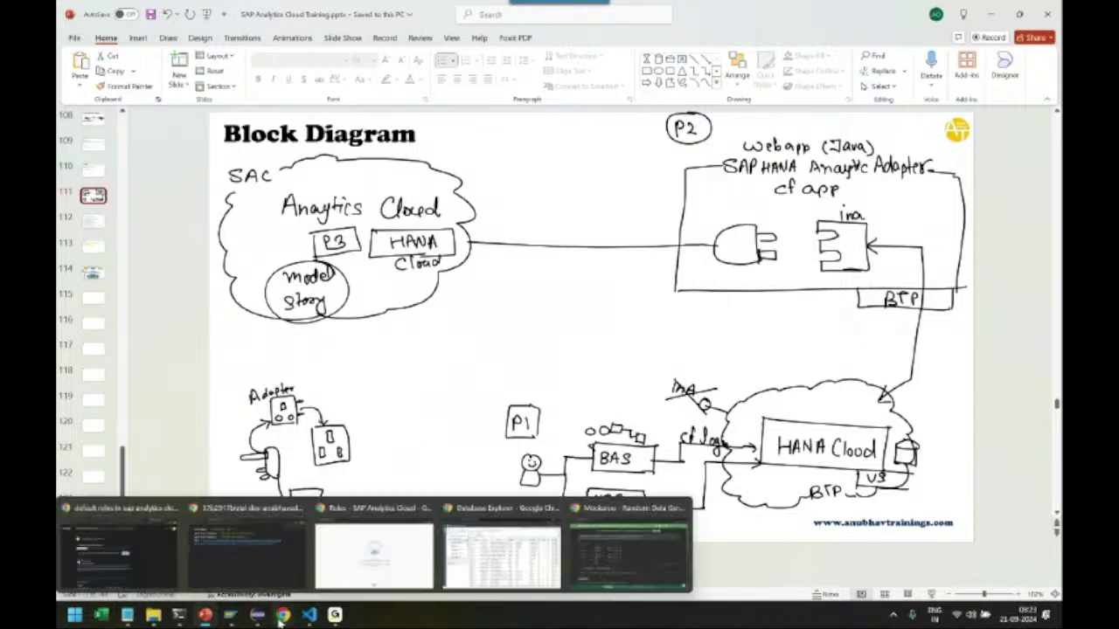
pyautogui.moveTo(505, 556)
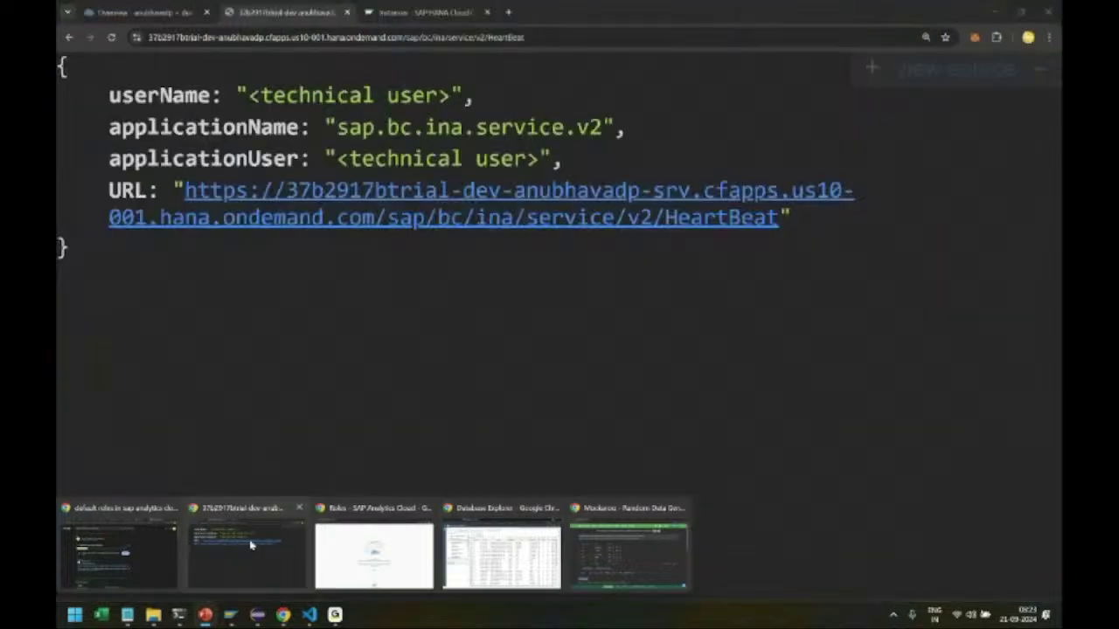
pyautogui.click(272, 540)
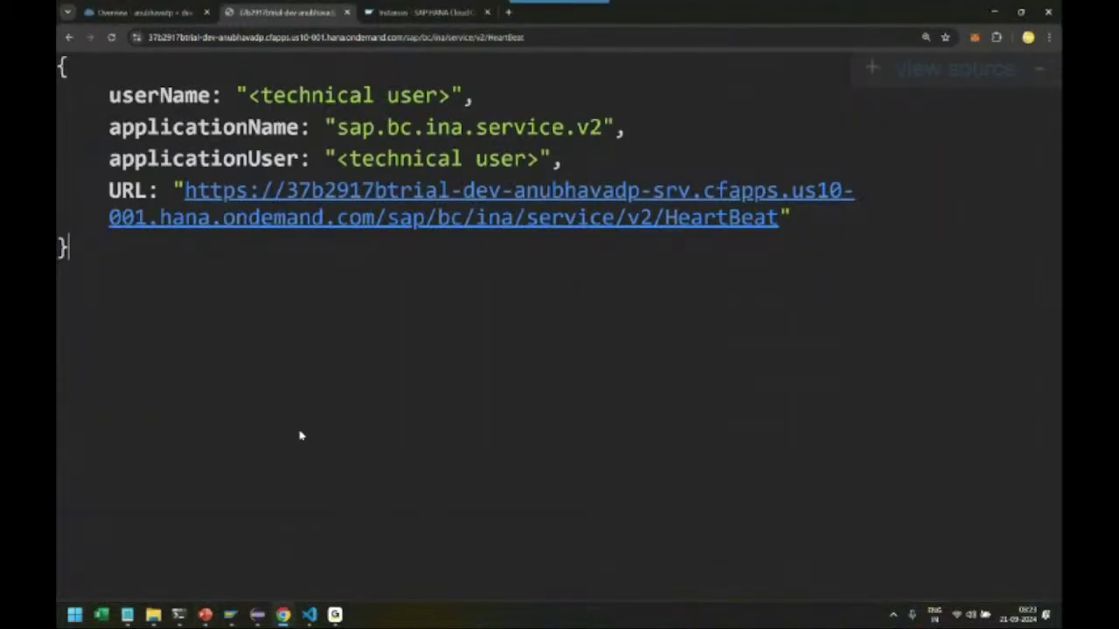
# Compare the BTP Cockpit application route URL with the HeartBeat page's INA service address
pyautogui.hotkey('ctrl', 'shift', 'Tab')
pyautogui.tripleClick(449, 250)
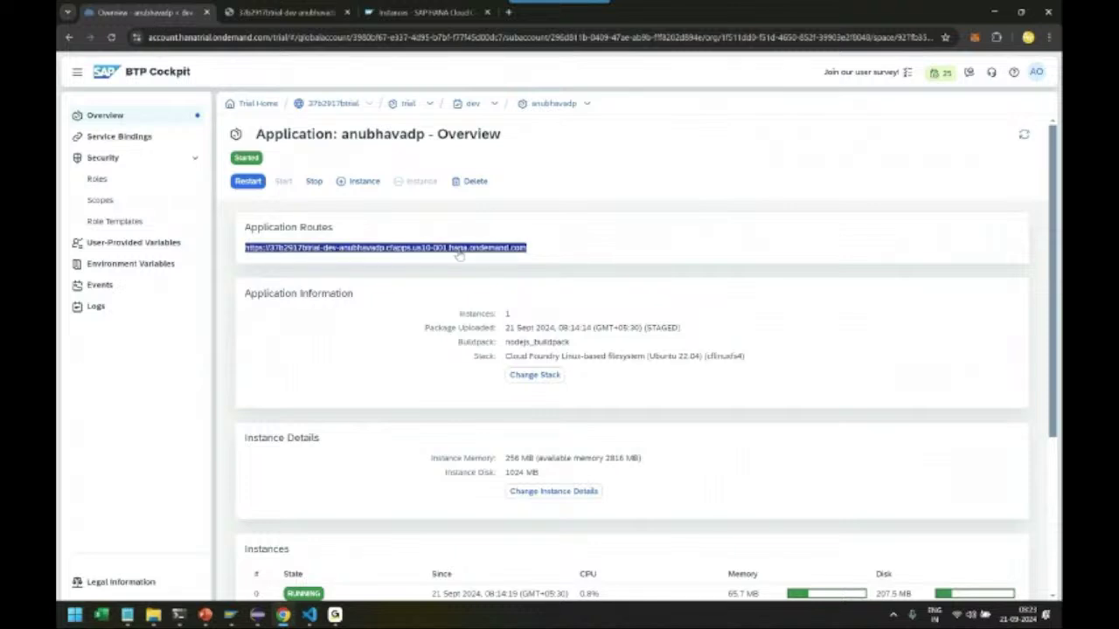
pyautogui.click(279, 13)
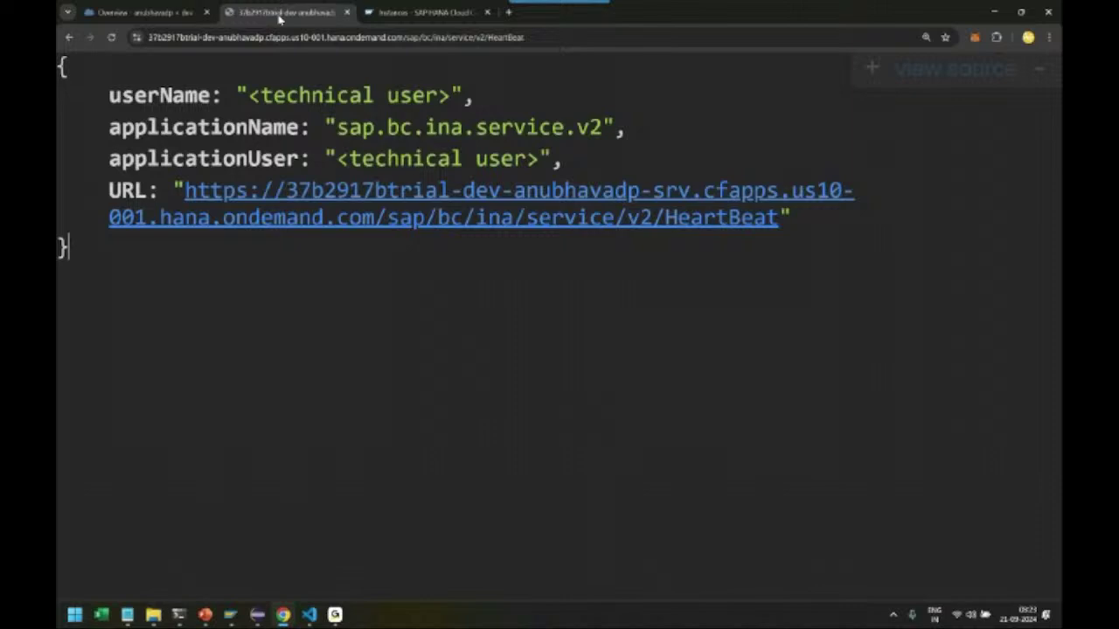
pyautogui.moveTo(402, 37); pyautogui.dragTo(545, 88)
pyautogui.click(513, 318)
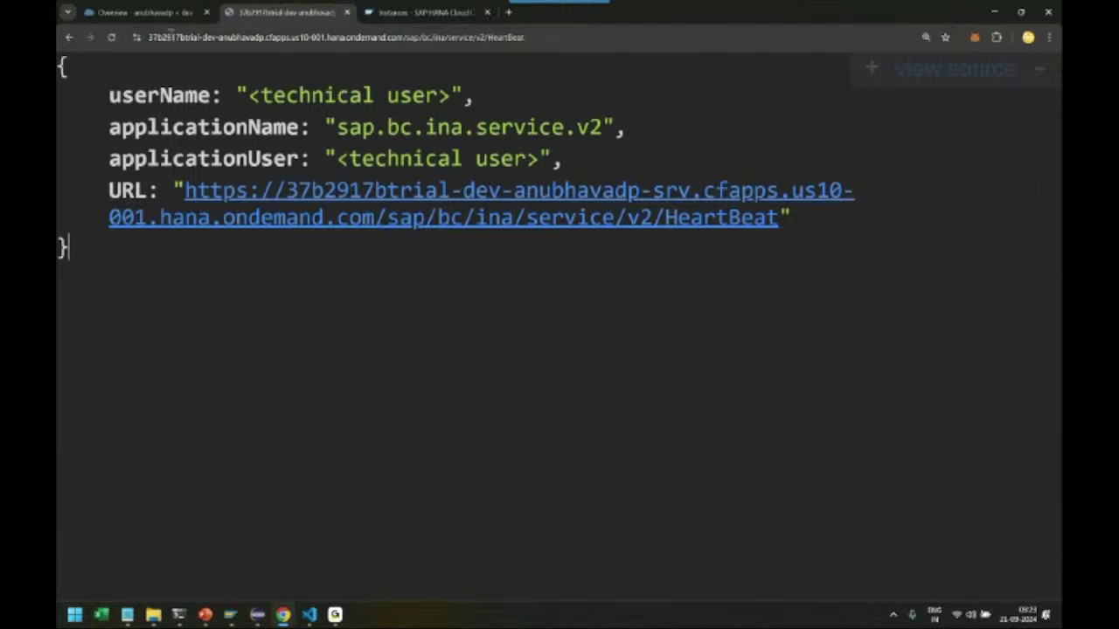
# Reselect the anubhavadp route URL in BTP Cockpit, then bring up the SAP Analytics Cloud window
pyautogui.click(140, 12)
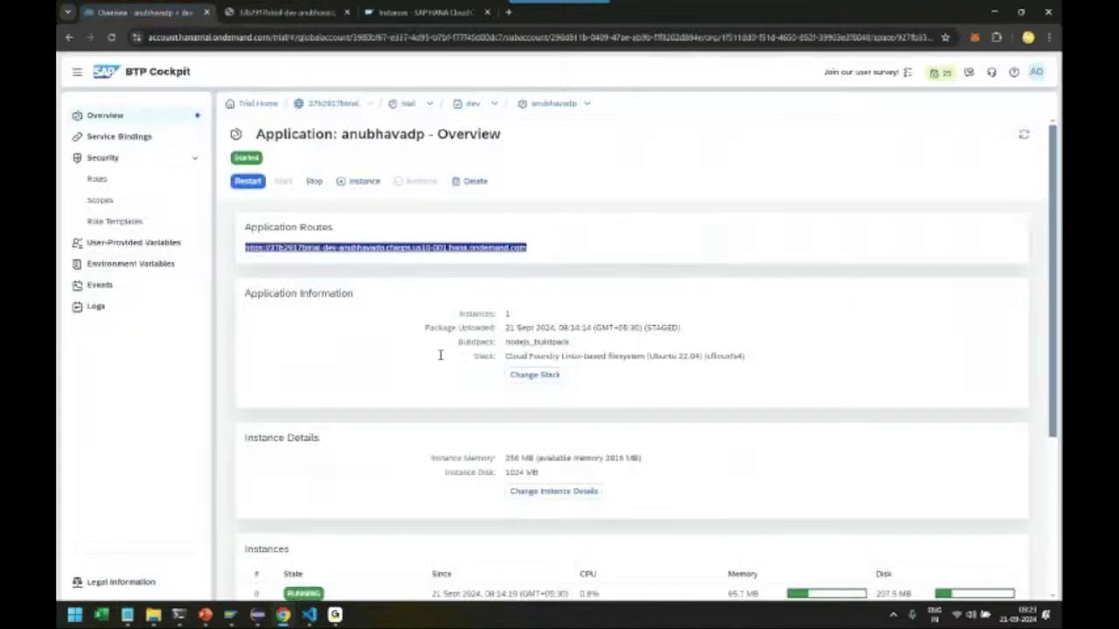
pyautogui.click(374, 317)
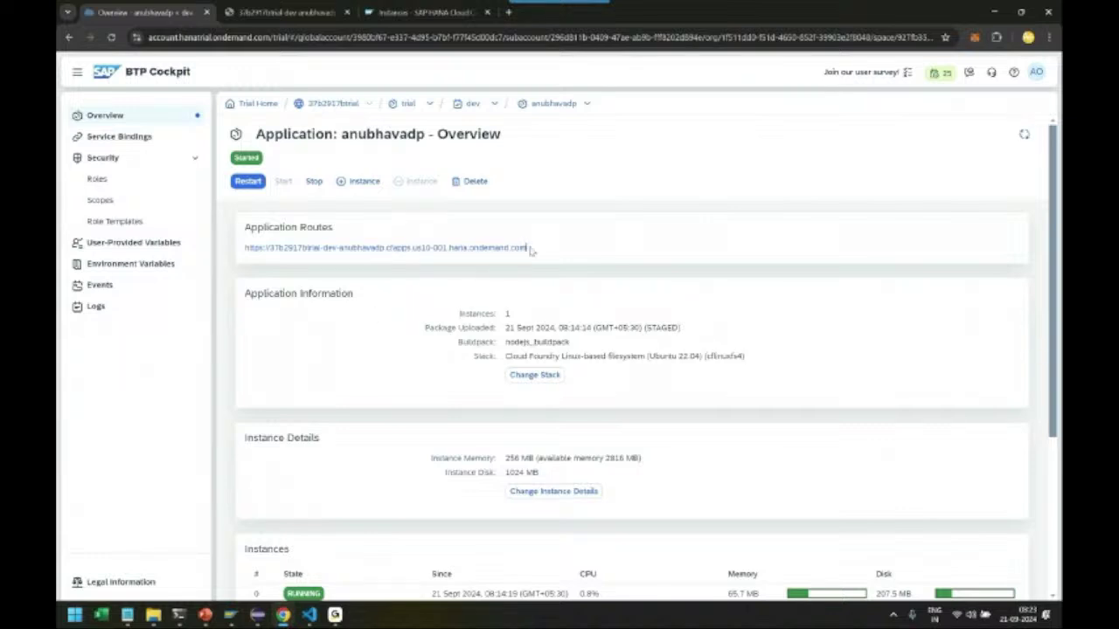
pyautogui.moveTo(528, 249); pyautogui.dragTo(245, 249)
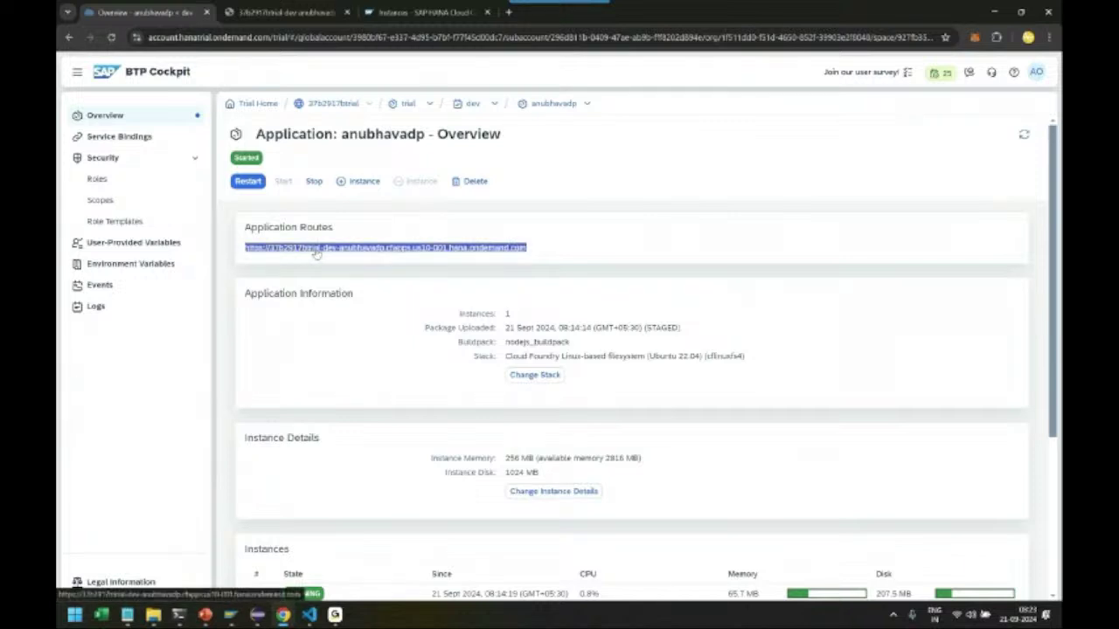
pyautogui.moveTo(290, 614)
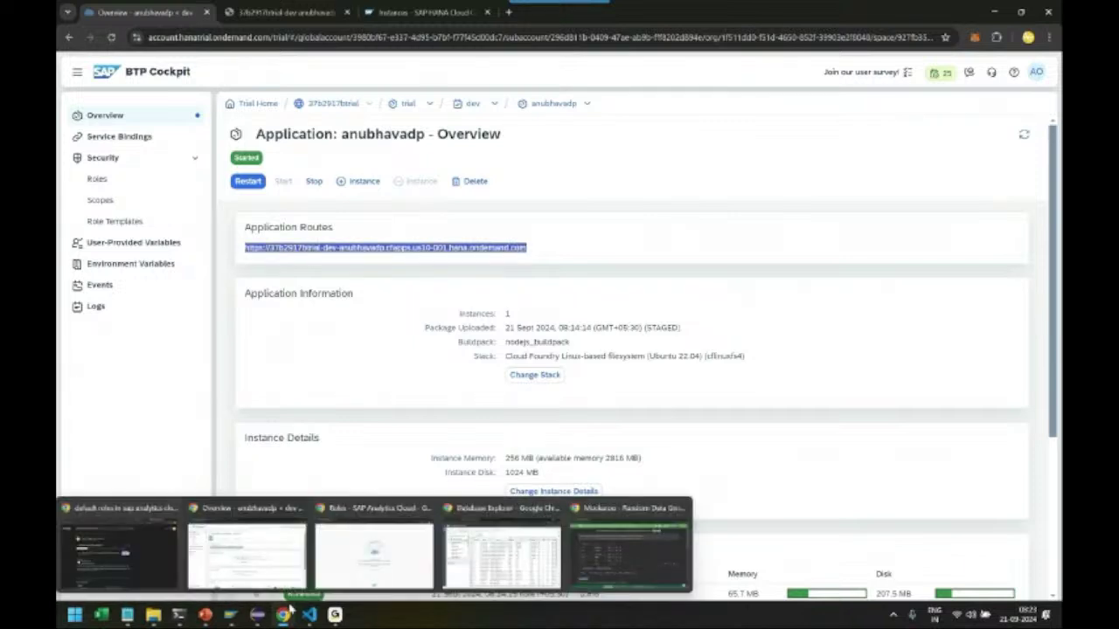
pyautogui.click(370, 581)
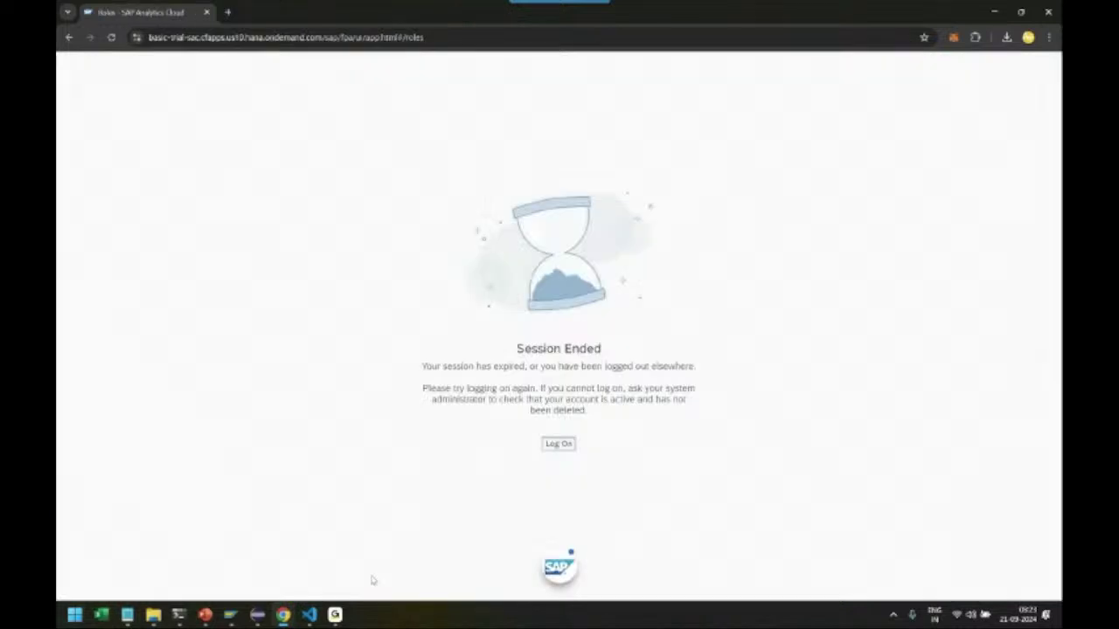
# Log back on to SAP Analytics Cloud and return to the Home page
pyautogui.click(558, 445)
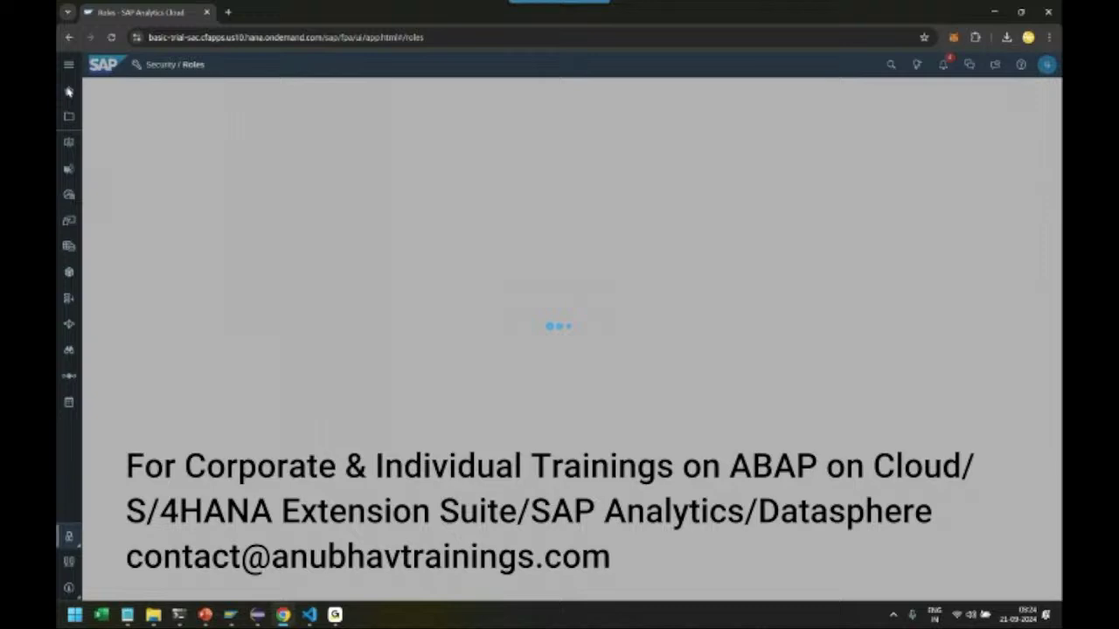
pyautogui.click(70, 93)
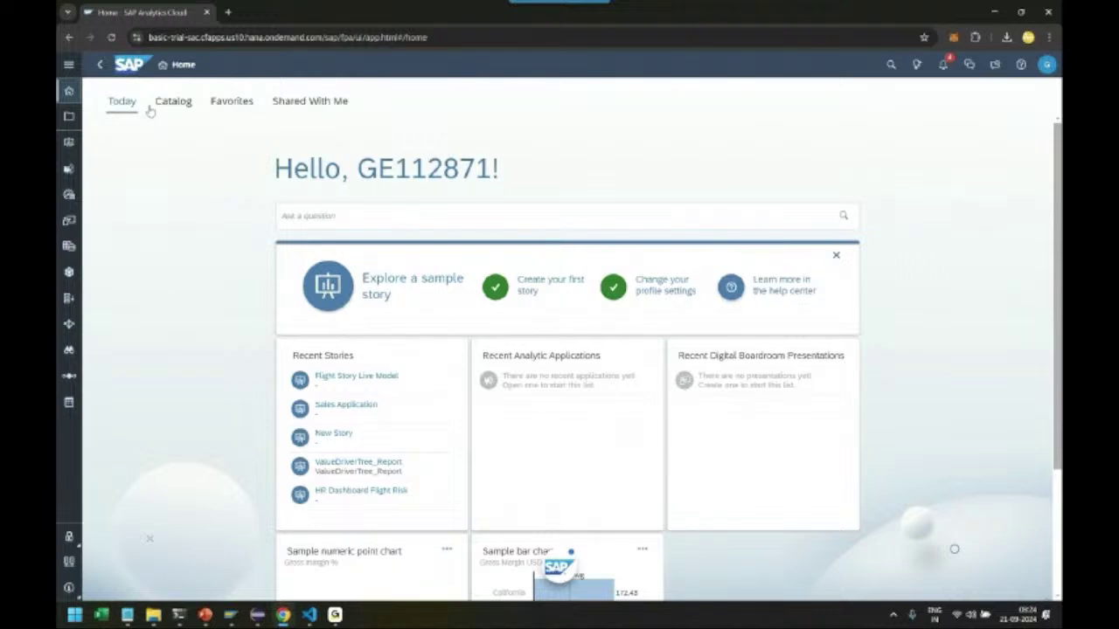
# Go to the Connections page via the expanded side navigation
pyautogui.click(69, 64)
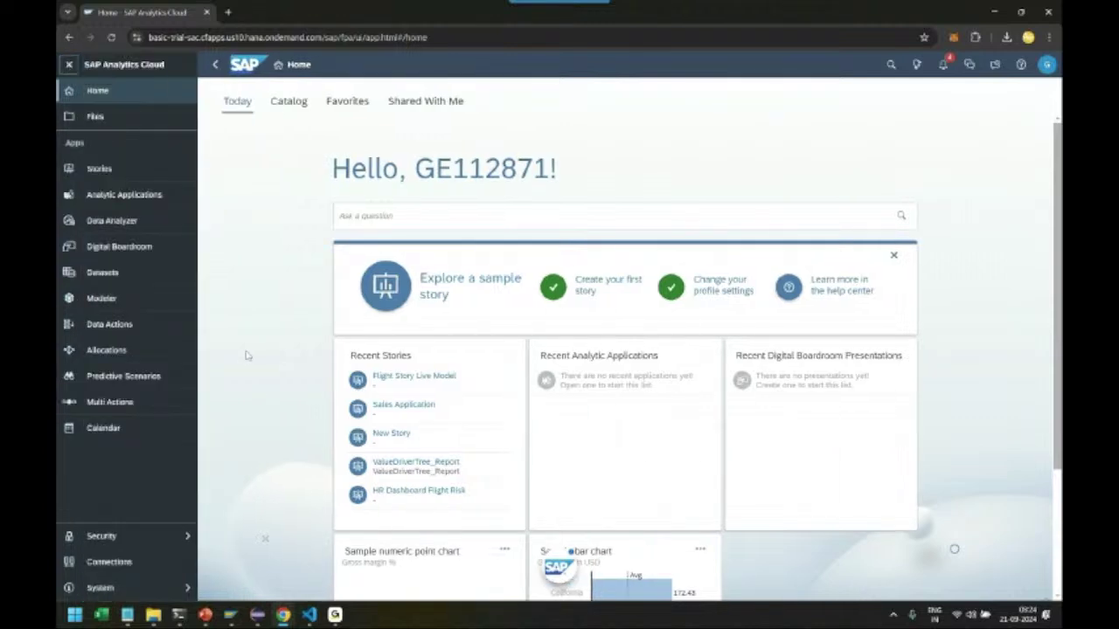
pyautogui.click(128, 566)
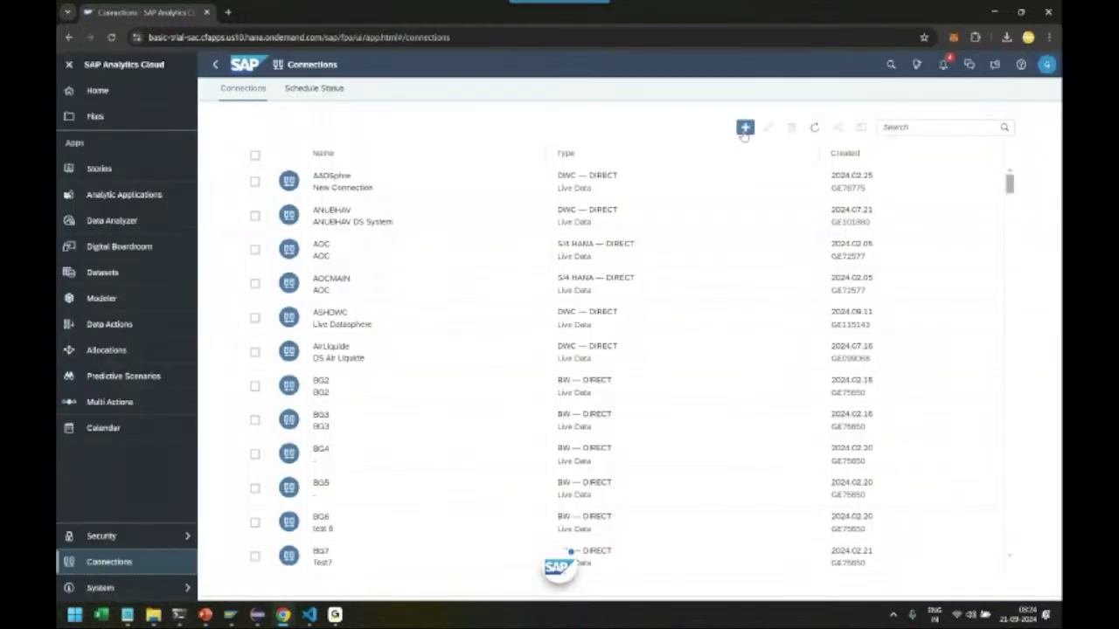
# Add a SAP HANA live connection named ANUBHAVHAN, described 'AnubhavTrainings.com LIVE HANA Cloud'
pyautogui.click(745, 127)
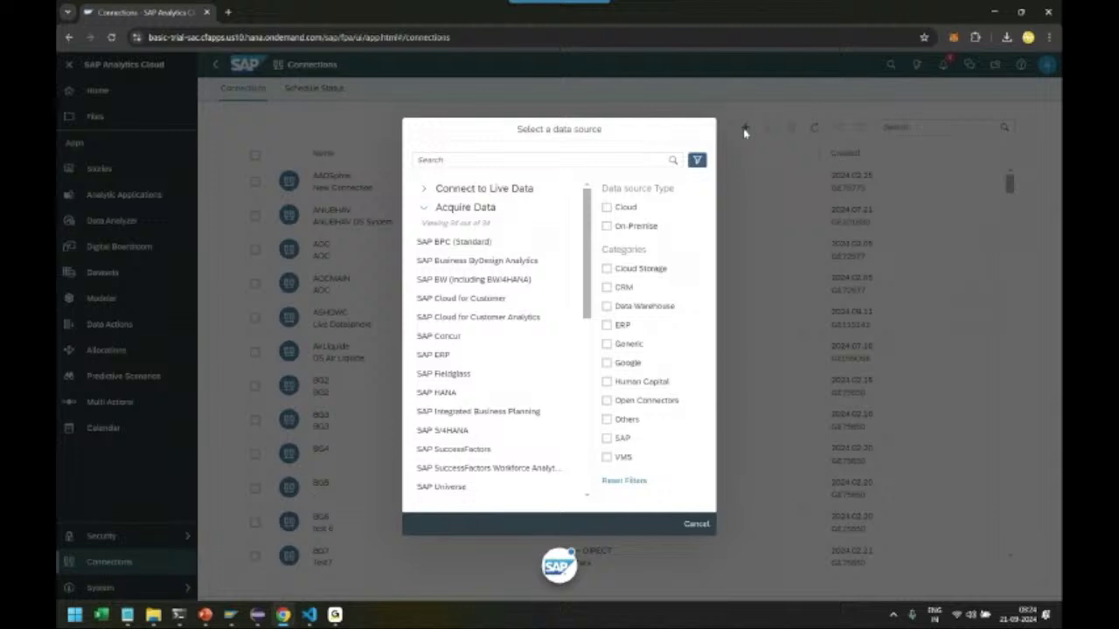
pyautogui.click(423, 188)
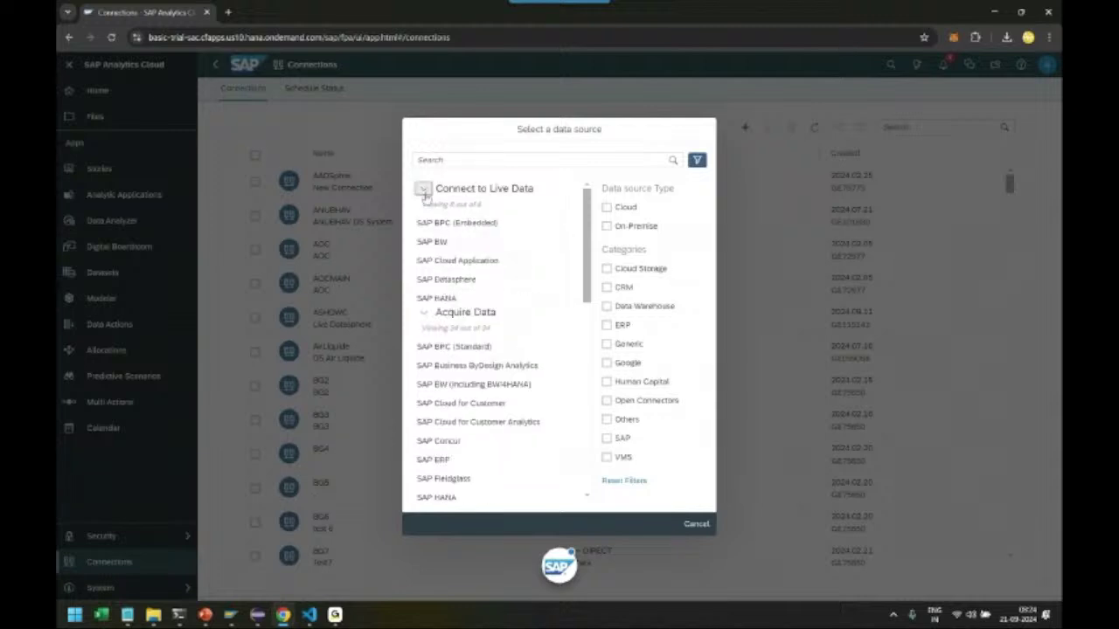
pyautogui.click(449, 298)
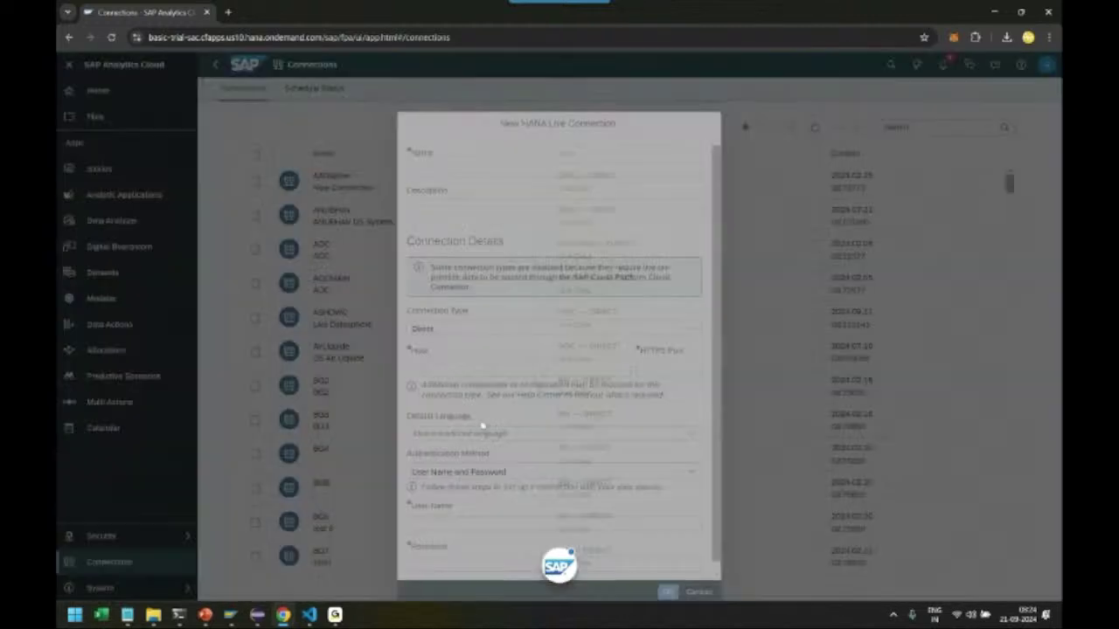
pyautogui.click(452, 141)
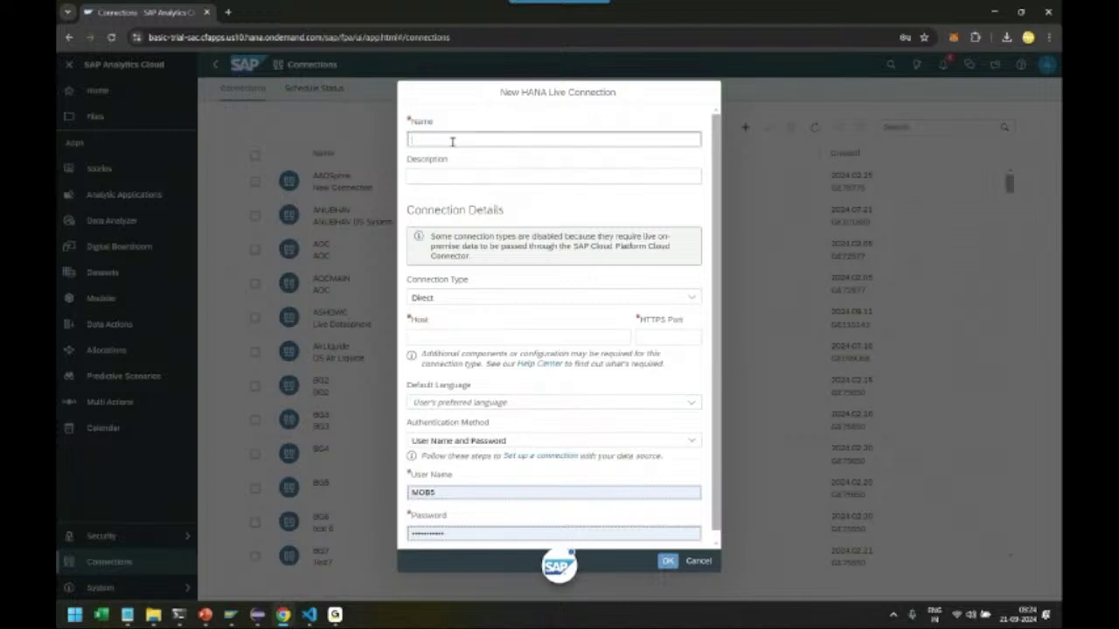
pyautogui.write('ANUBHAVHAN')
pyautogui.press('Tab')
pyautogui.doubleClick(452, 141)
pyautogui.press('Tab')
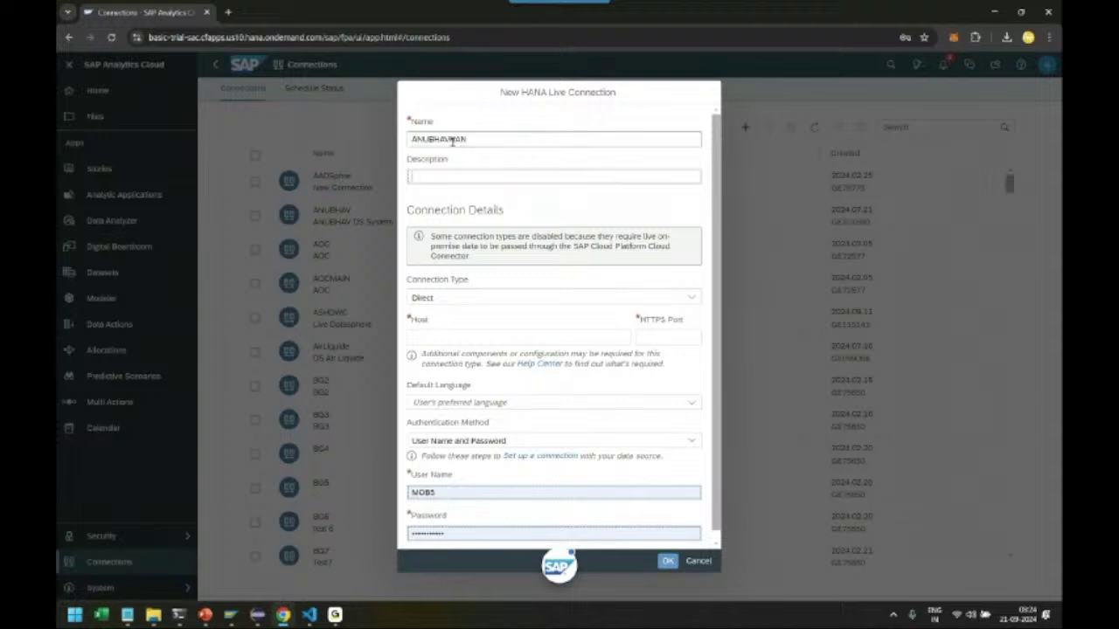
pyautogui.write('AnubhavTrainings.com LIVE')
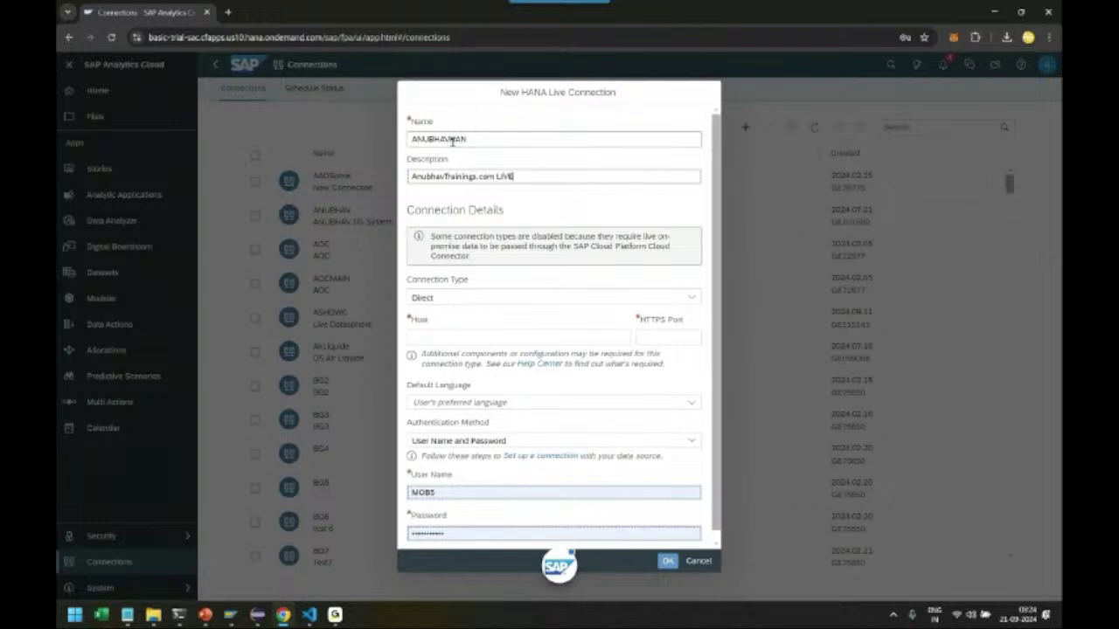
pyautogui.write(' HANA Cloud')
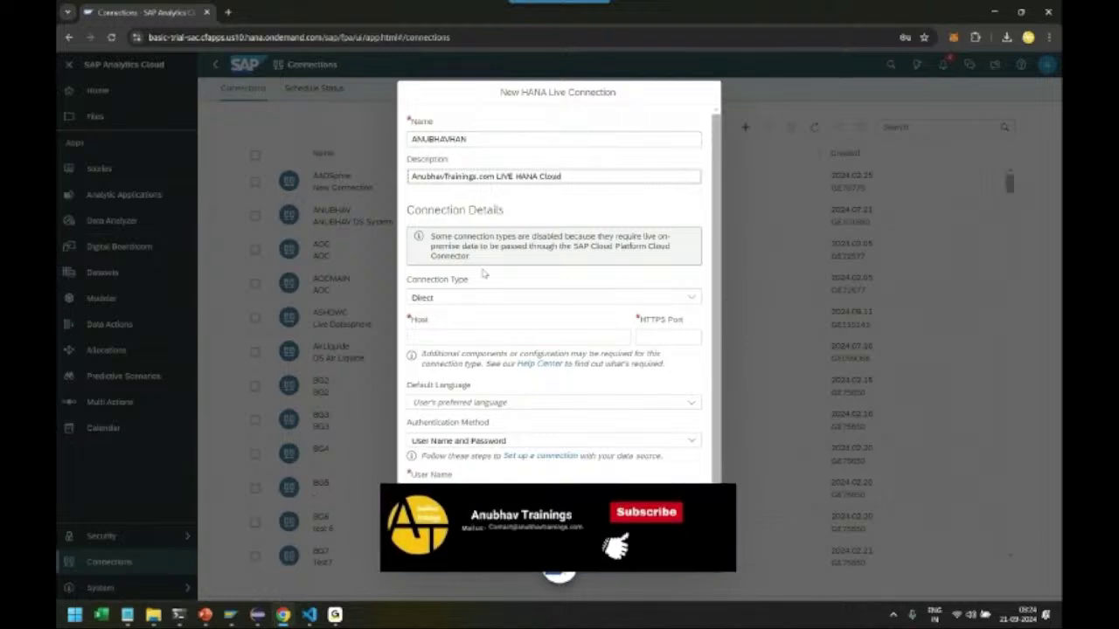
# Keep connection type Direct and paste the anubhavadp route URL as host, port 443
pyautogui.click(473, 298)
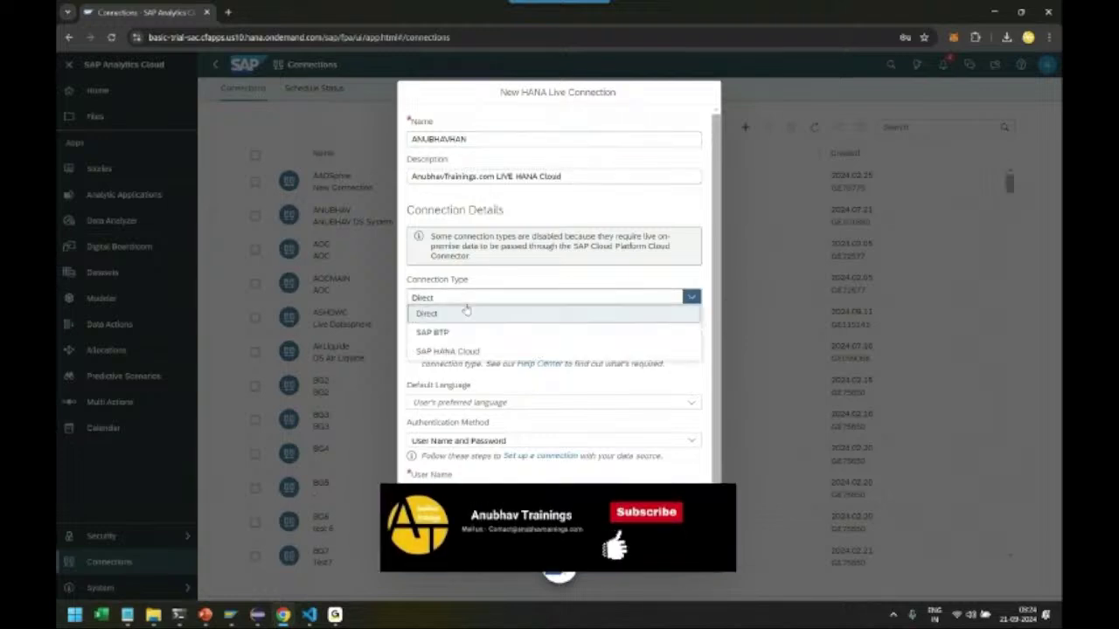
pyautogui.click(426, 313)
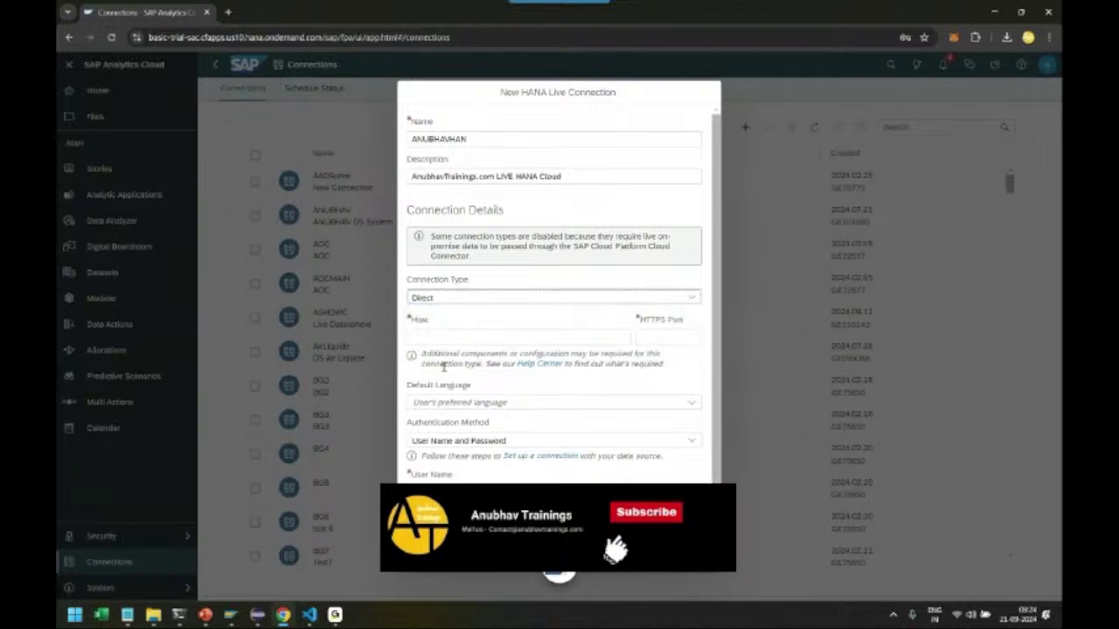
pyautogui.click(422, 338)
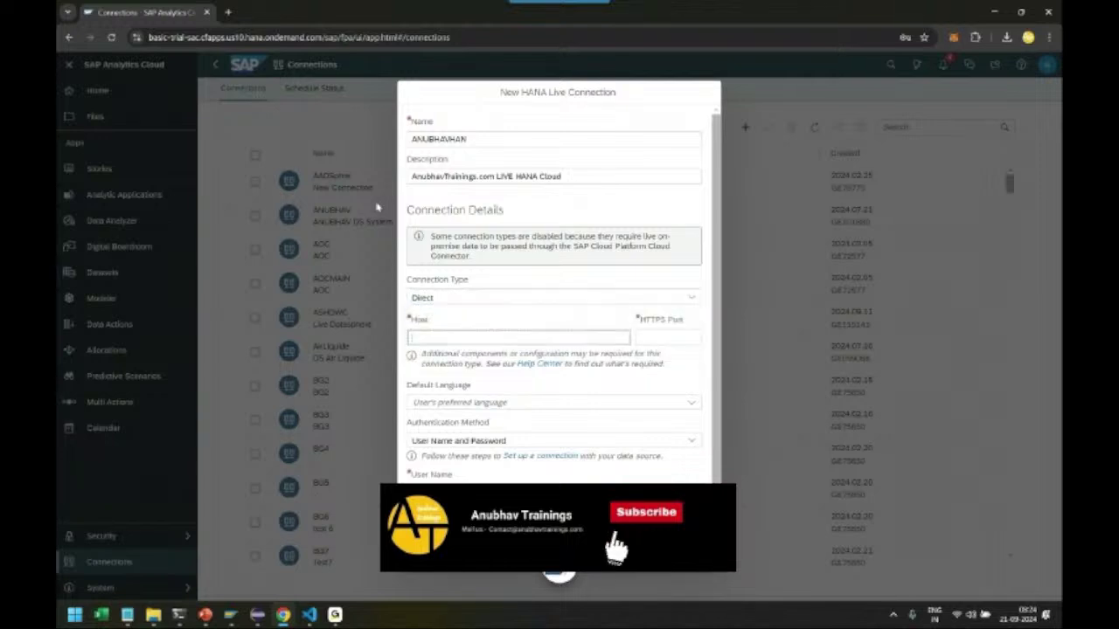
pyautogui.hotkey('alt', 'Tab')
pyautogui.rightClick(506, 252)
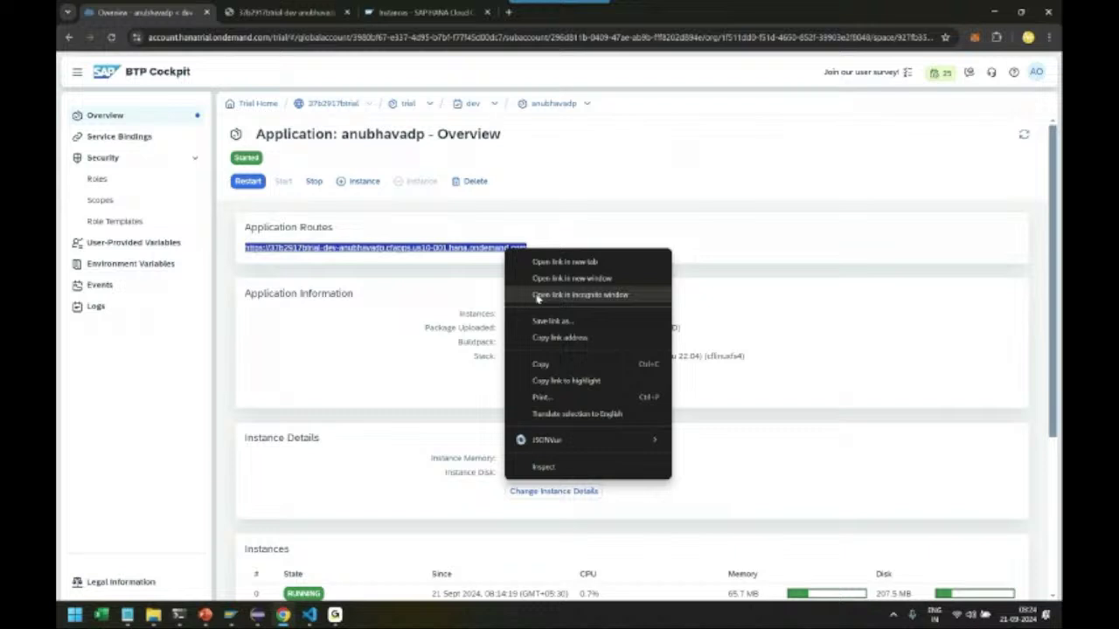
pyautogui.click(546, 362)
pyautogui.hotkey('alt', 'Tab')
pyautogui.hotkey('ctrl', 'v')
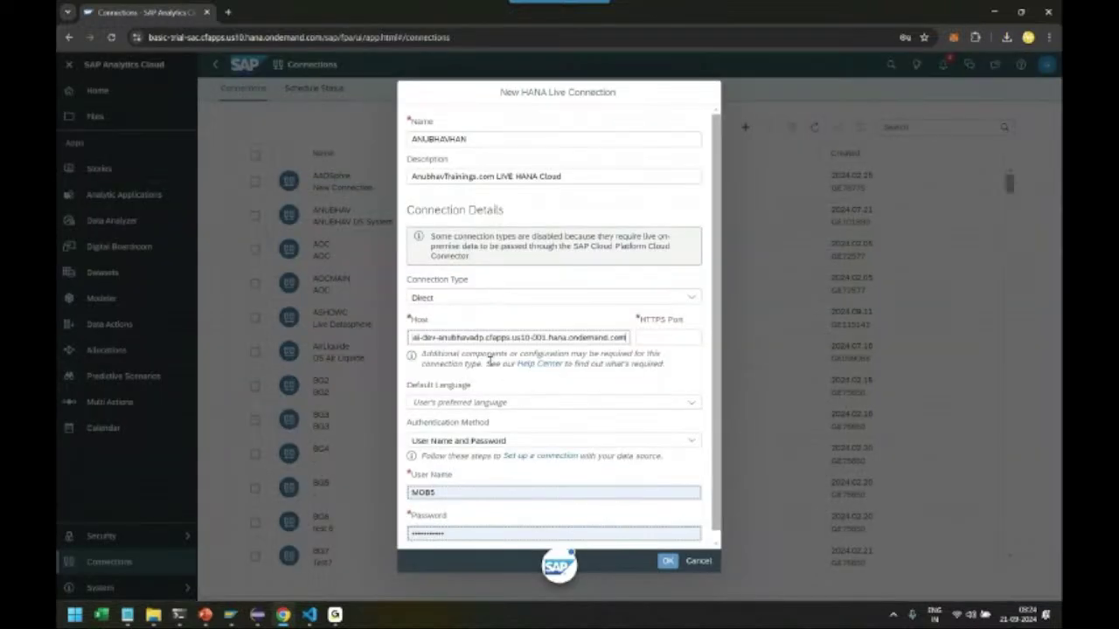
pyautogui.press('Tab')
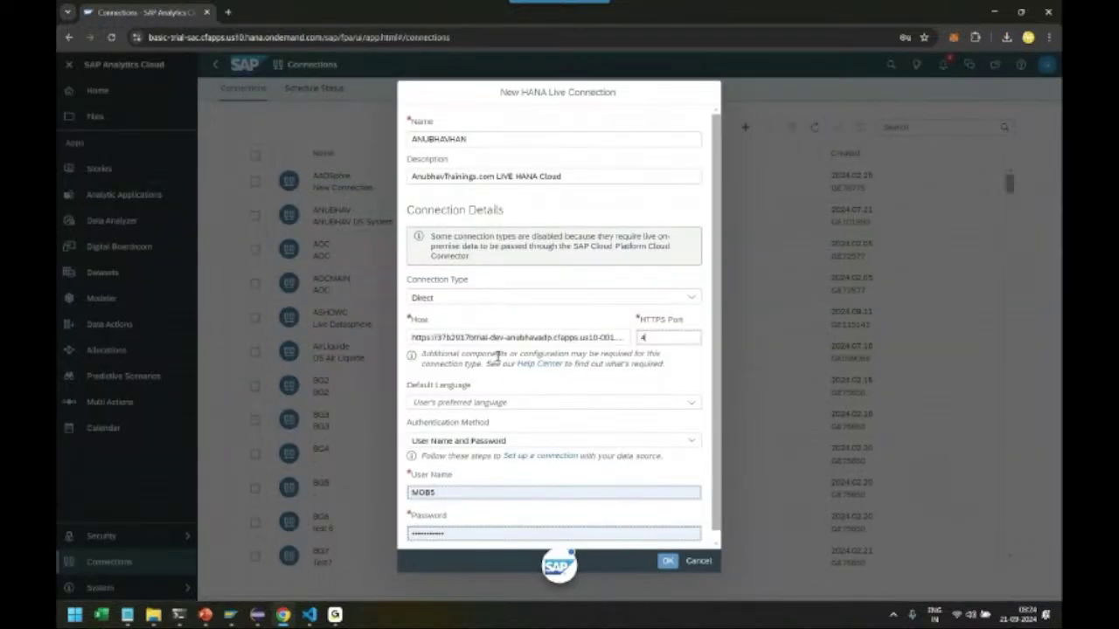
# Set default language EN, replace the user name with the account e-mail, and clear the password
pyautogui.click(484, 401)
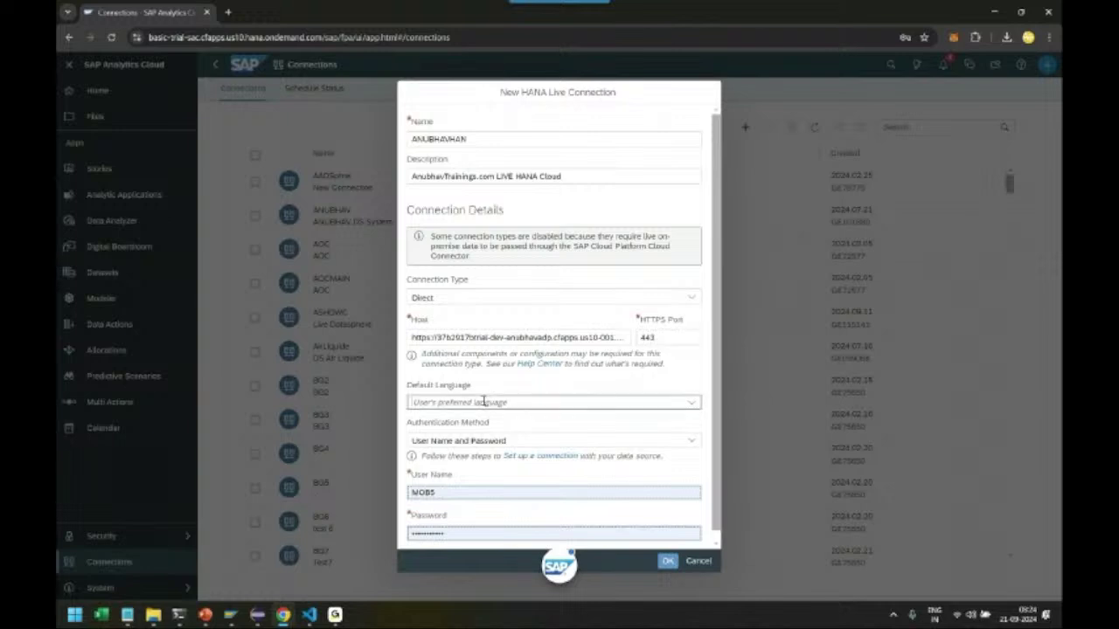
pyautogui.write('E')
pyautogui.click(483, 420)
pyautogui.click(458, 493)
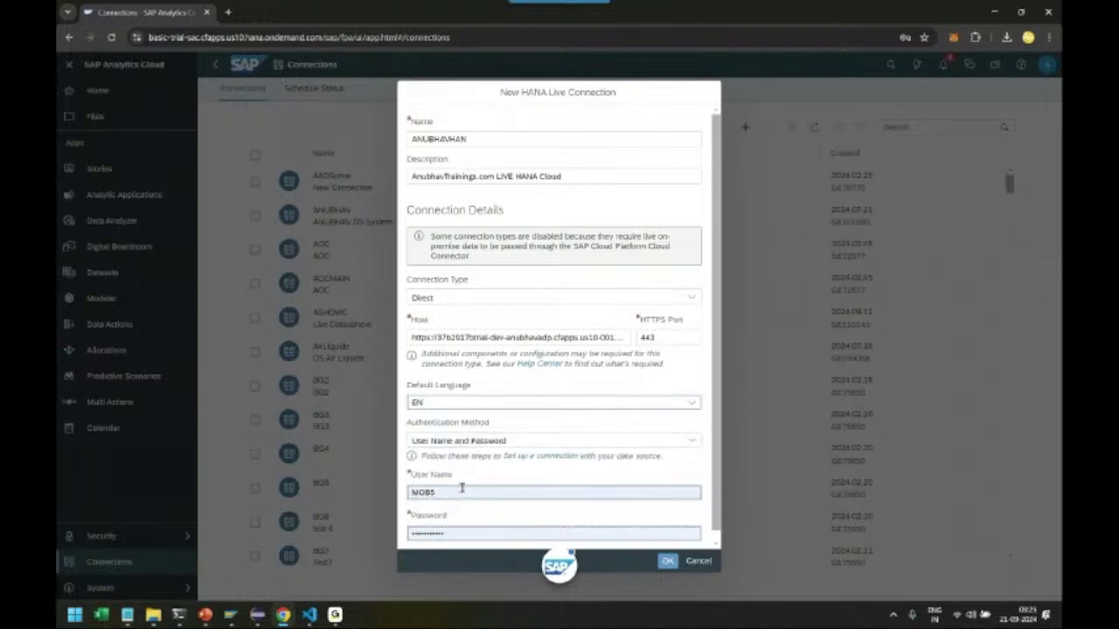
pyautogui.doubleClick(466, 492)
pyautogui.press('BackSpace')
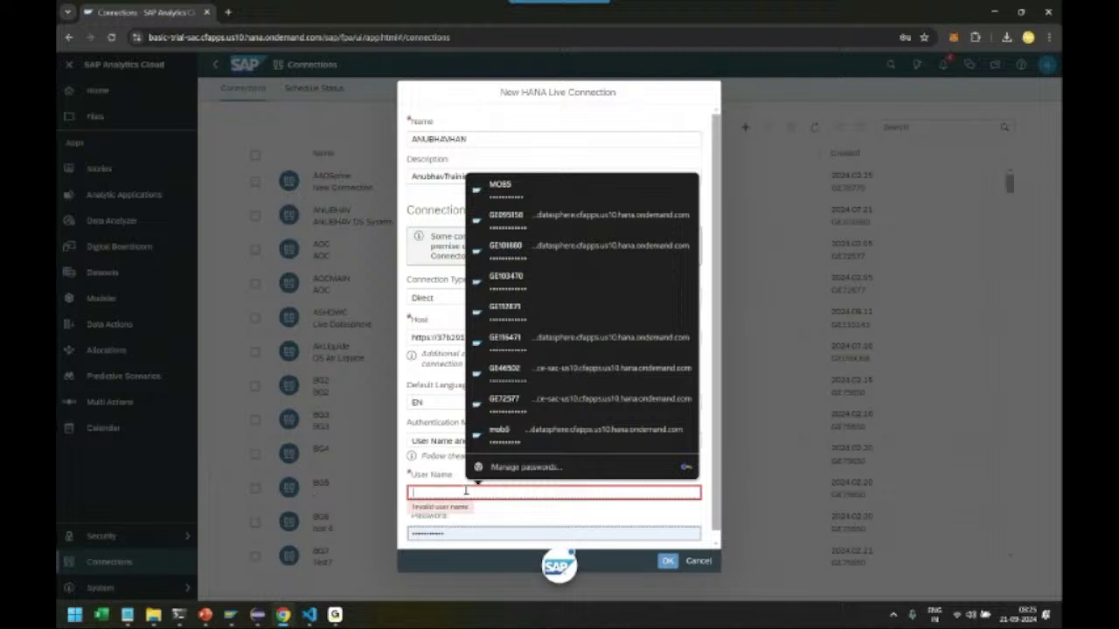
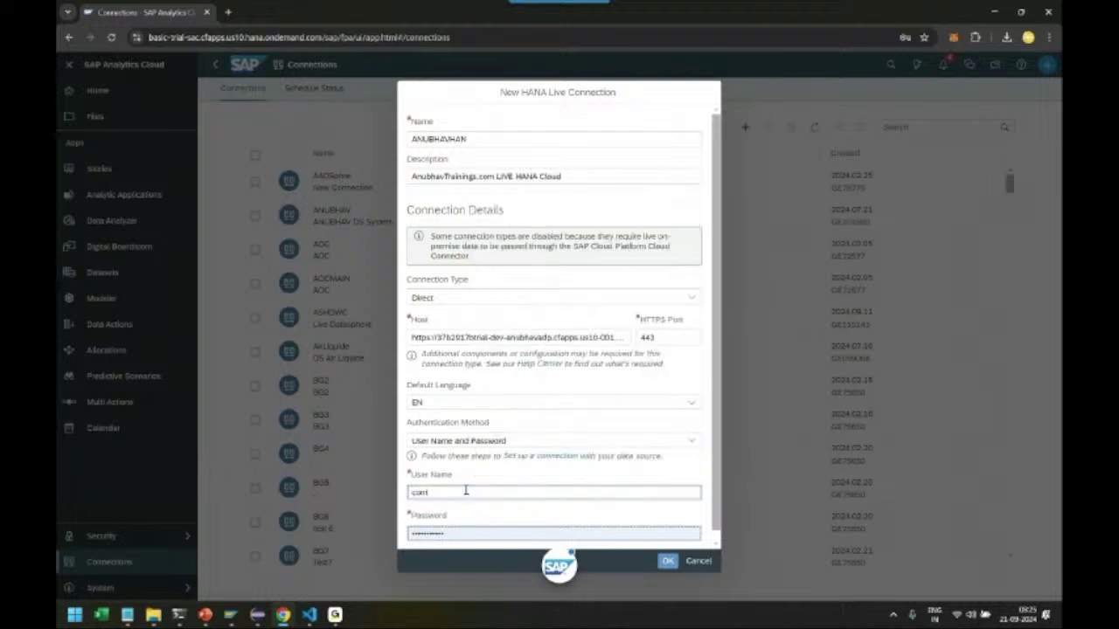
pyautogui.press('Tab')
pyautogui.press('BackSpace')
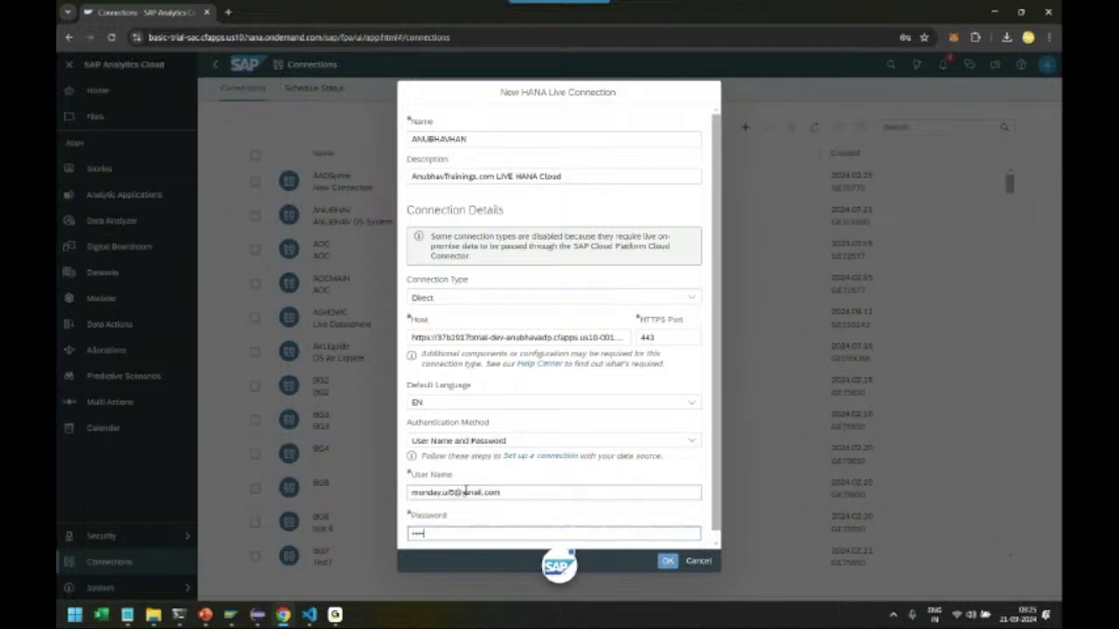
# Create the ANUBHAVHAN connection, save the login, and filter Connections by 'ANUBHAVHA' to select it
pyautogui.click(667, 561)
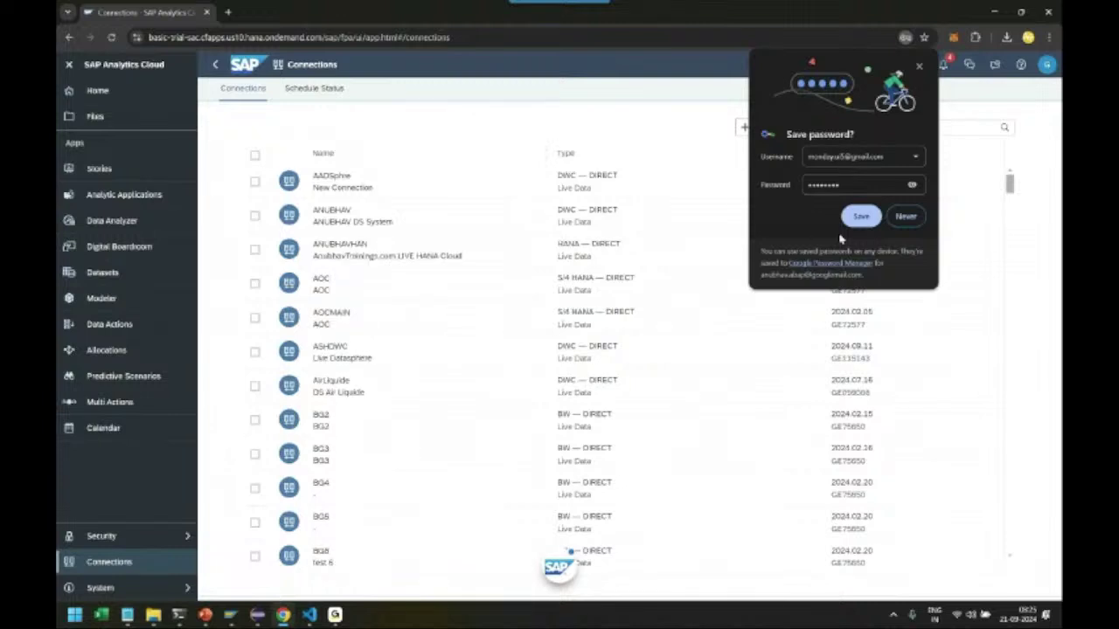
pyautogui.click(857, 219)
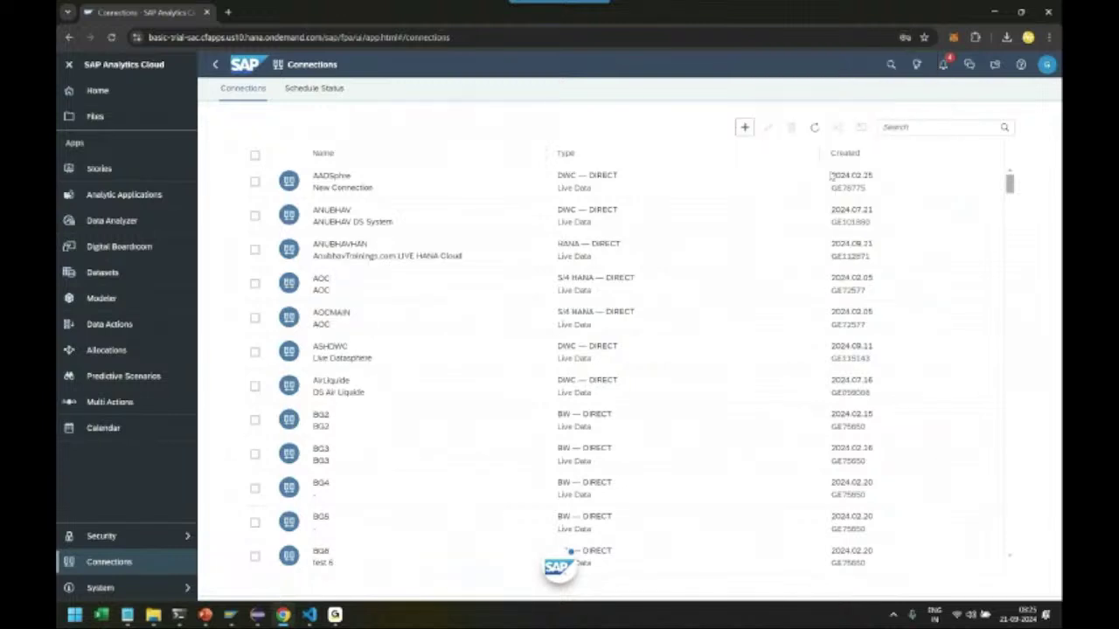
pyautogui.click(934, 126)
pyautogui.write('ANUB')
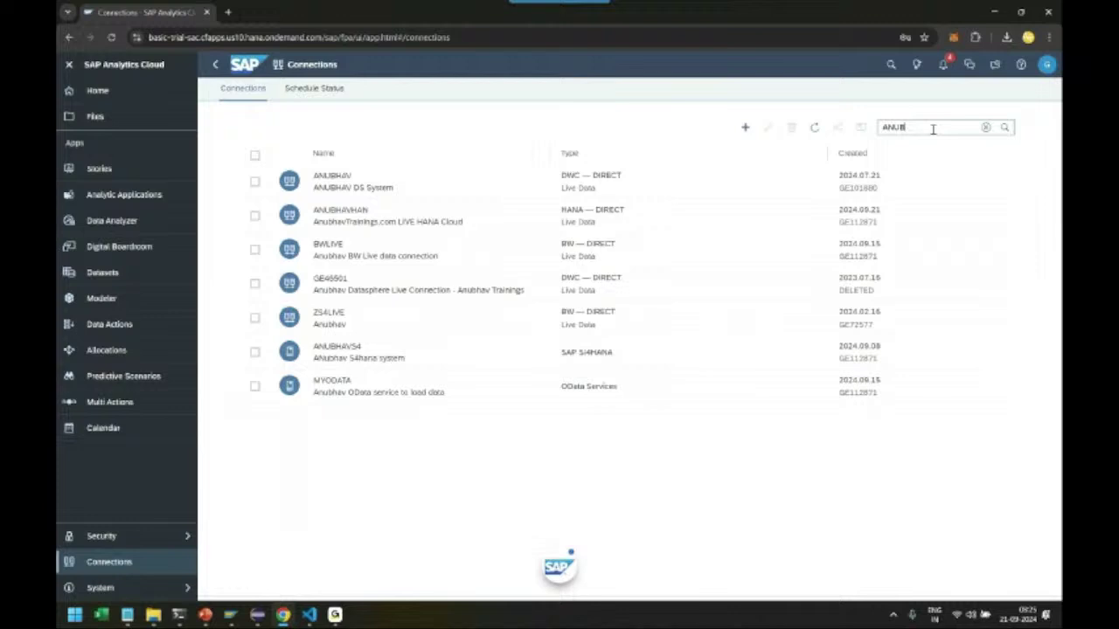
pyautogui.write('HAVHA')
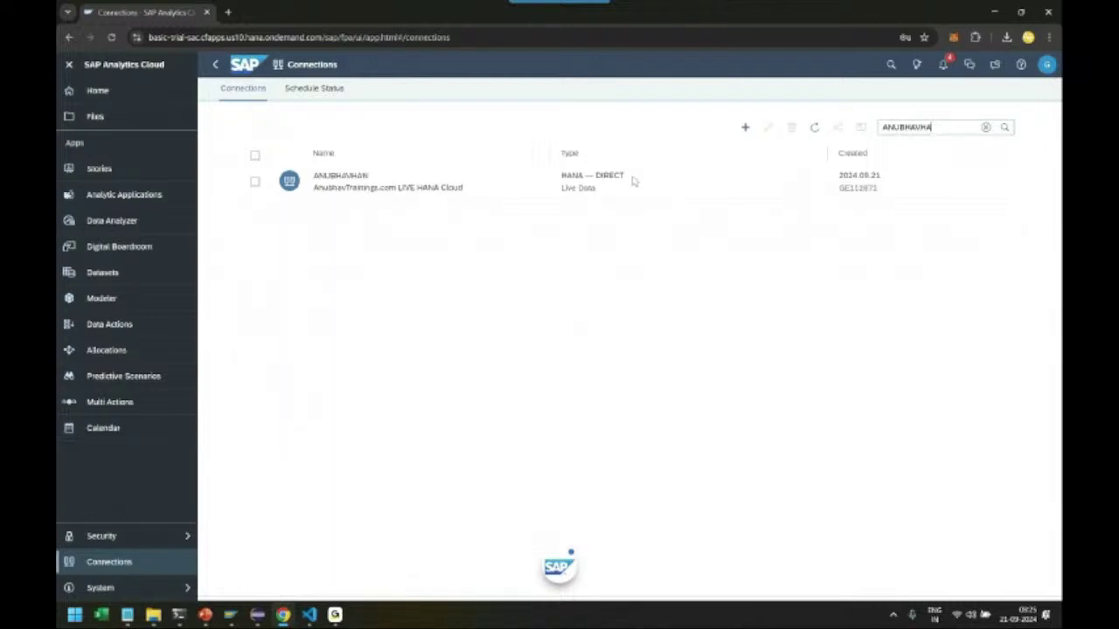
pyautogui.click(250, 186)
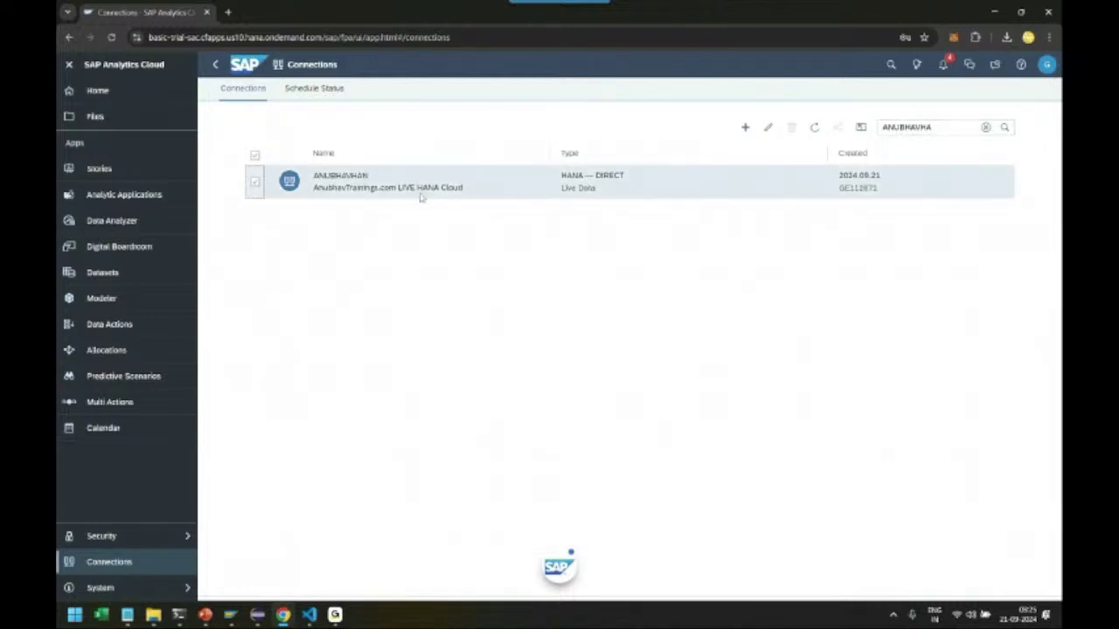